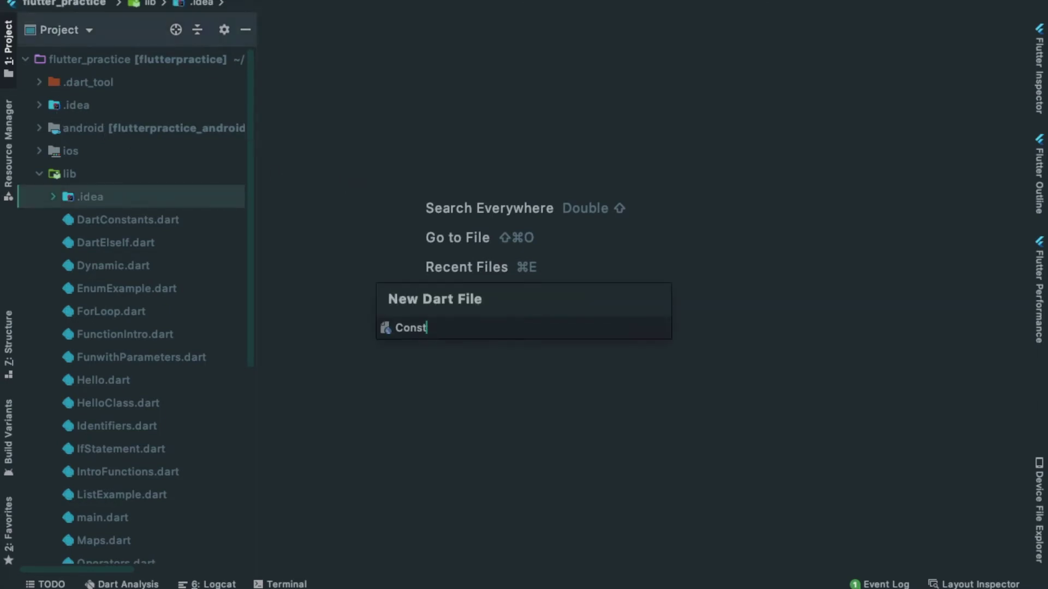
{"action": "type", "text": "ructor"}
Create Constructor.dart and write class Tax with var tax = 1000 above main
{"action": "key", "text": "Return"}
{"action": "type", "text": "void main("}
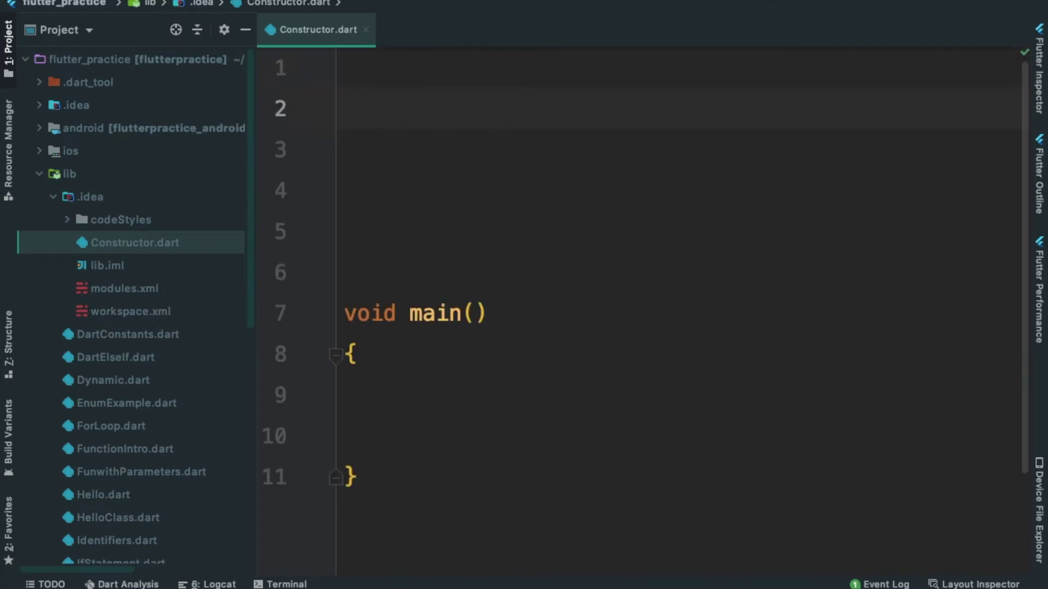
{"action": "type", "text": "cl"}
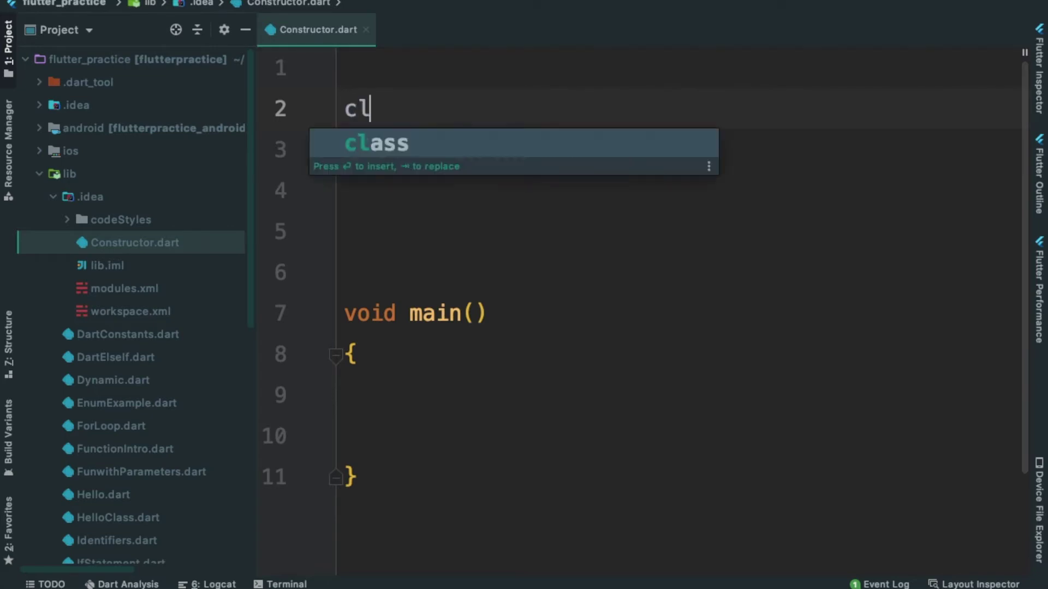
{"action": "type", "text": "ass Ta"}
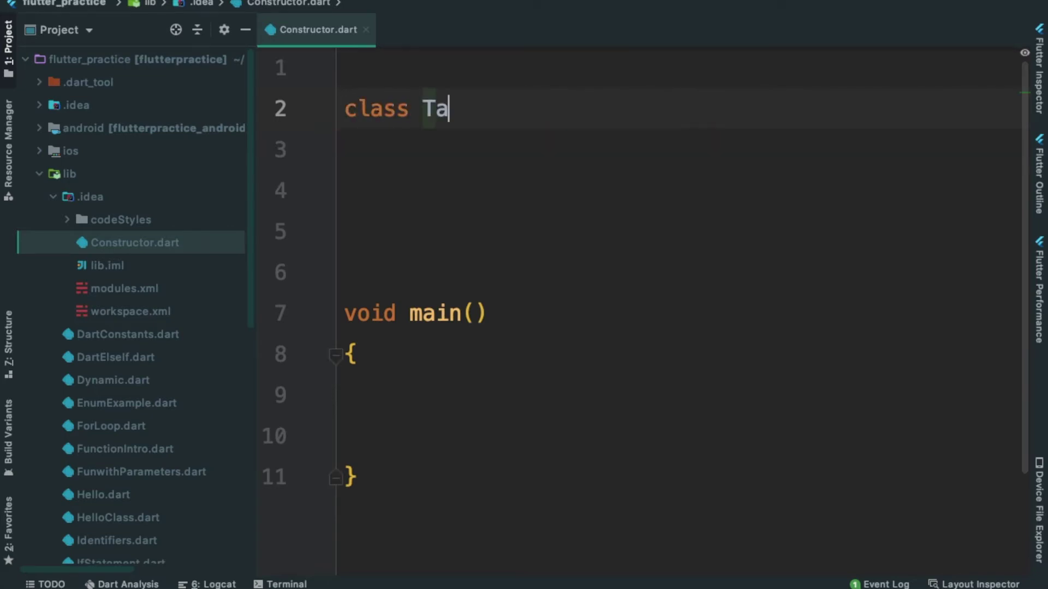
{"action": "type", "text": "x"}
{"action": "key", "text": "Return"}
{"action": "type", "text": "{"}
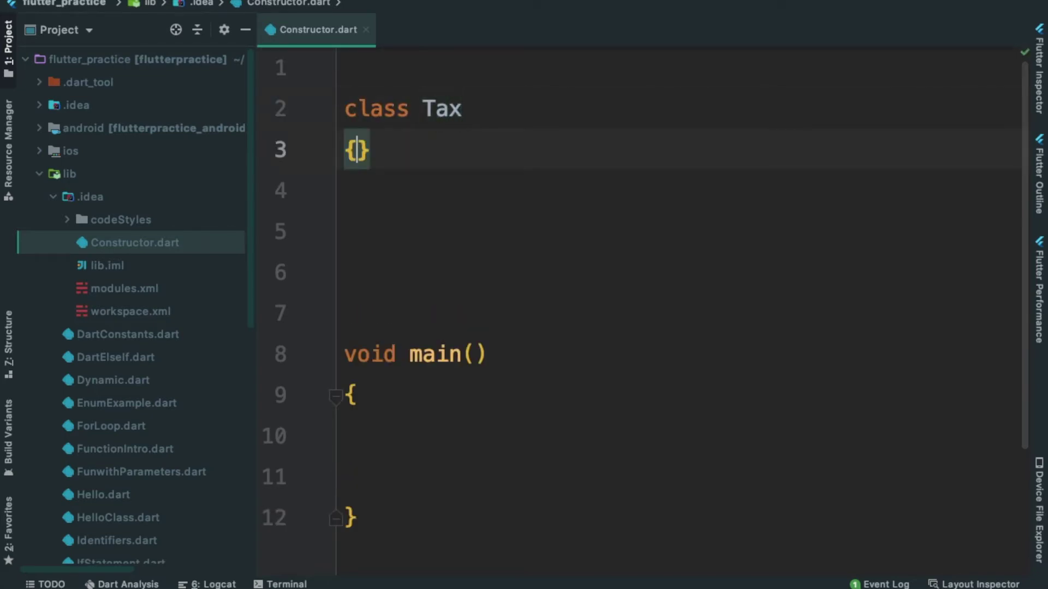
{"action": "key", "text": "Return"}
{"action": "key", "text": "Return"}
{"action": "key", "text": "Up"}
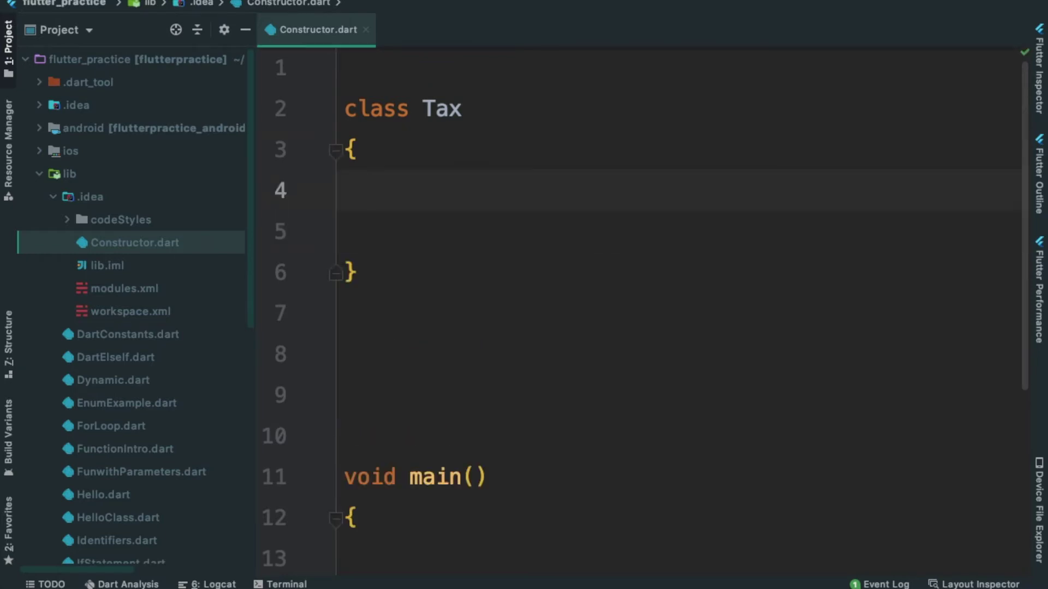
{"action": "type", "text": "var "}
{"action": "type", "text": "tax "}
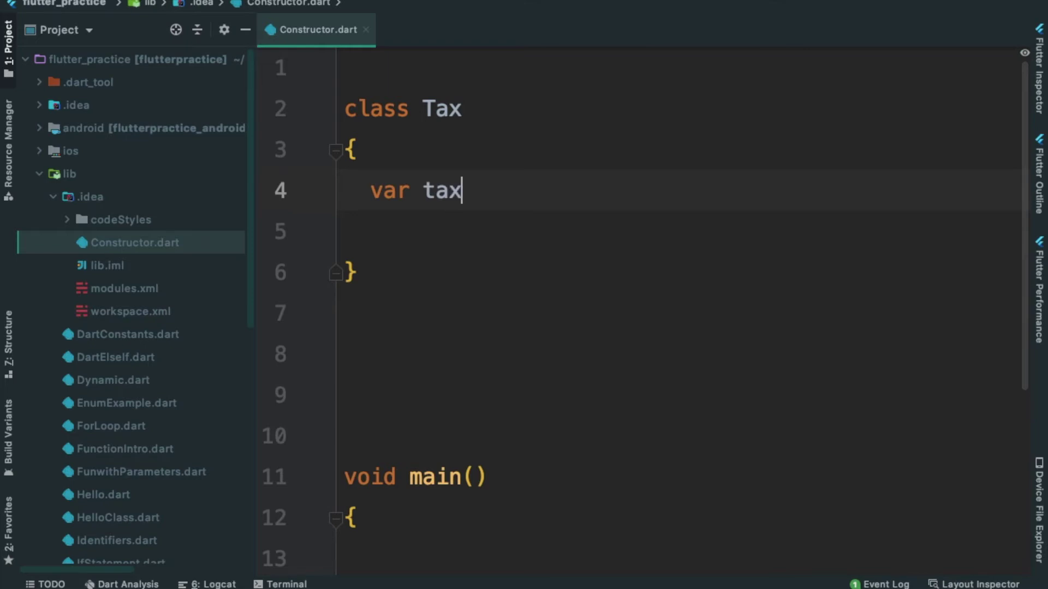
{"action": "type", "text": "= 1"}
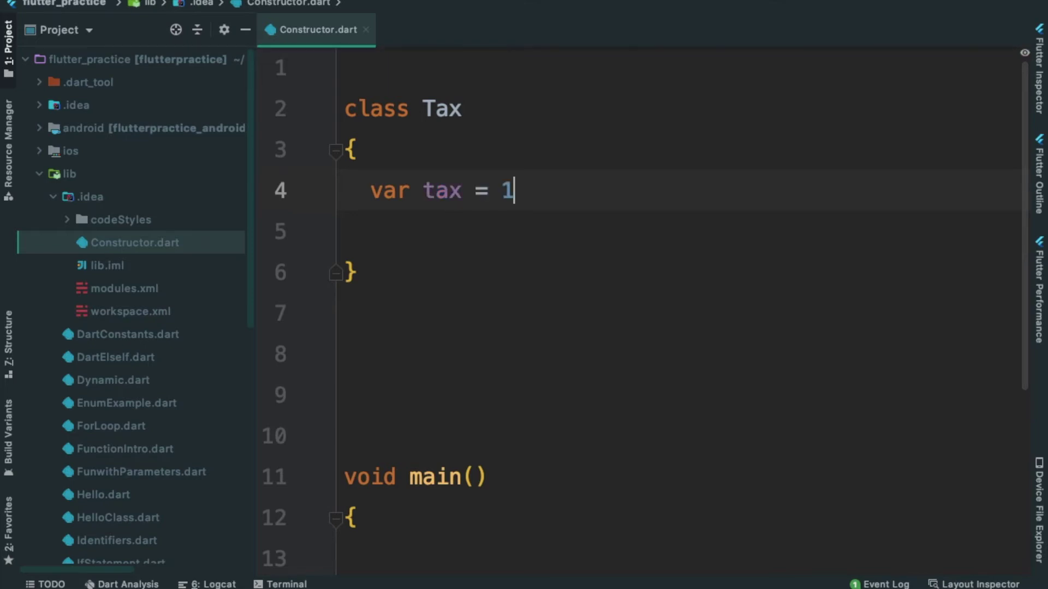
{"action": "type", "text": "000;"}
{"action": "key", "text": "Return"}
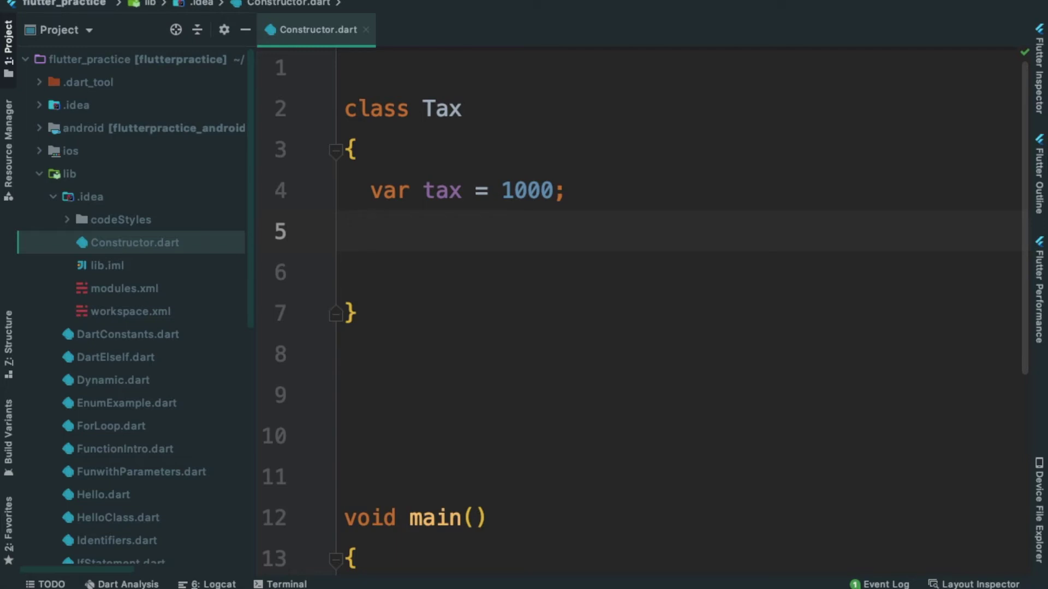
{"action": "type", "text": "T"}
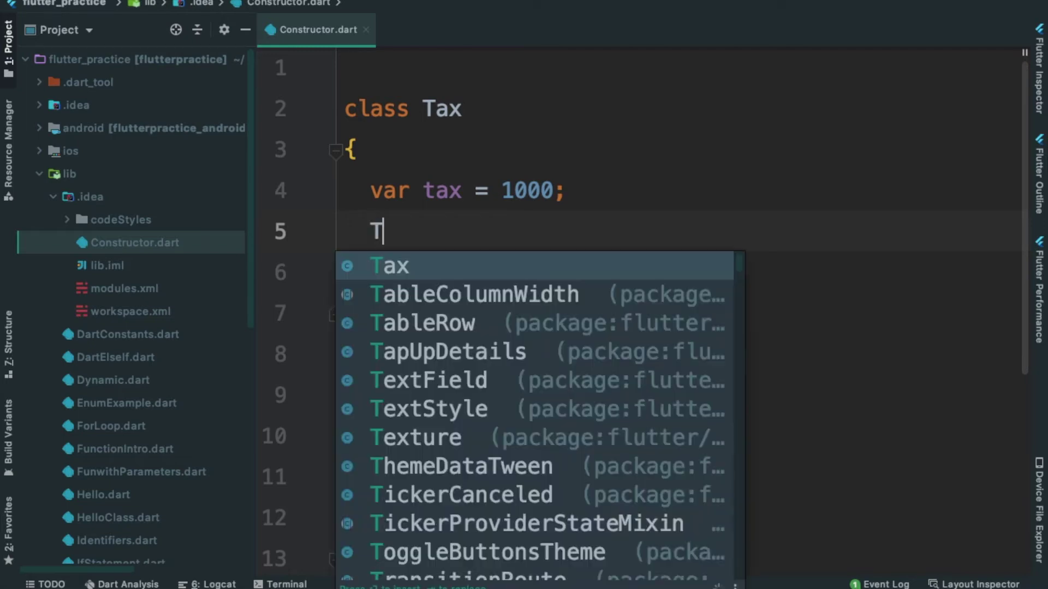
{"action": "type", "text": "axx"}
Add a Tax() constructor with an empty body to class Tax
{"action": "key", "text": "BackSpace"}
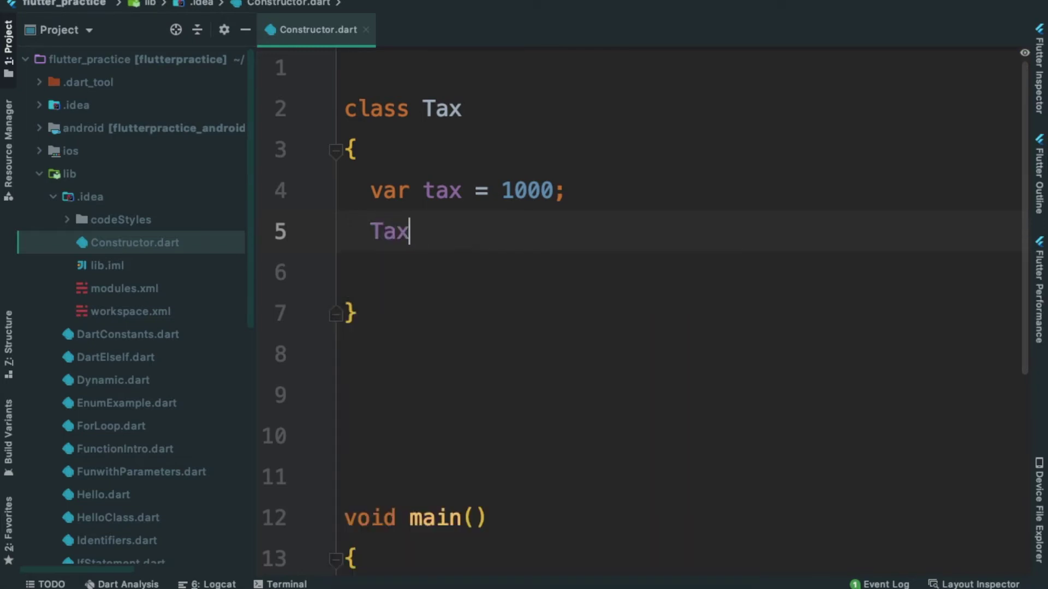
{"action": "type", "text": "()"}
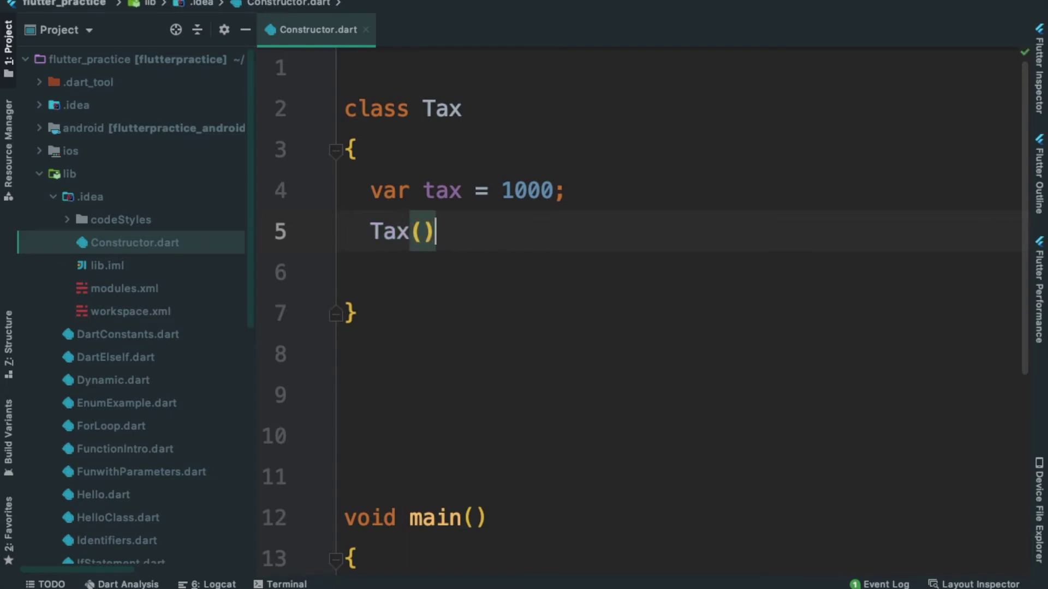
{"action": "key", "text": "Return"}
{"action": "type", "text": "}"}
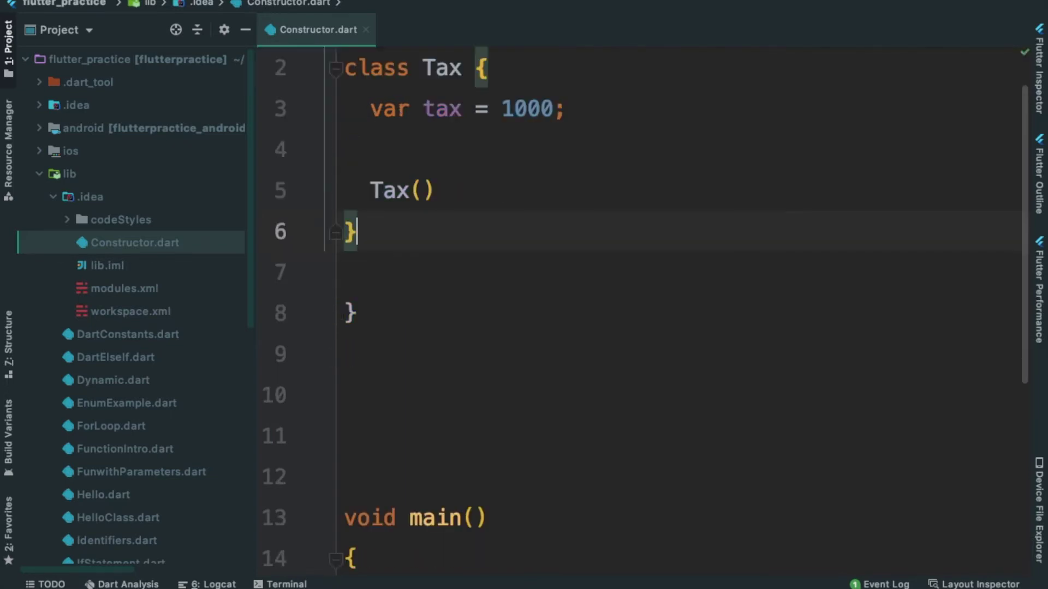
{"action": "key", "text": "BackSpace"}
{"action": "type", "text": "{"}
{"action": "key", "text": "Return"}
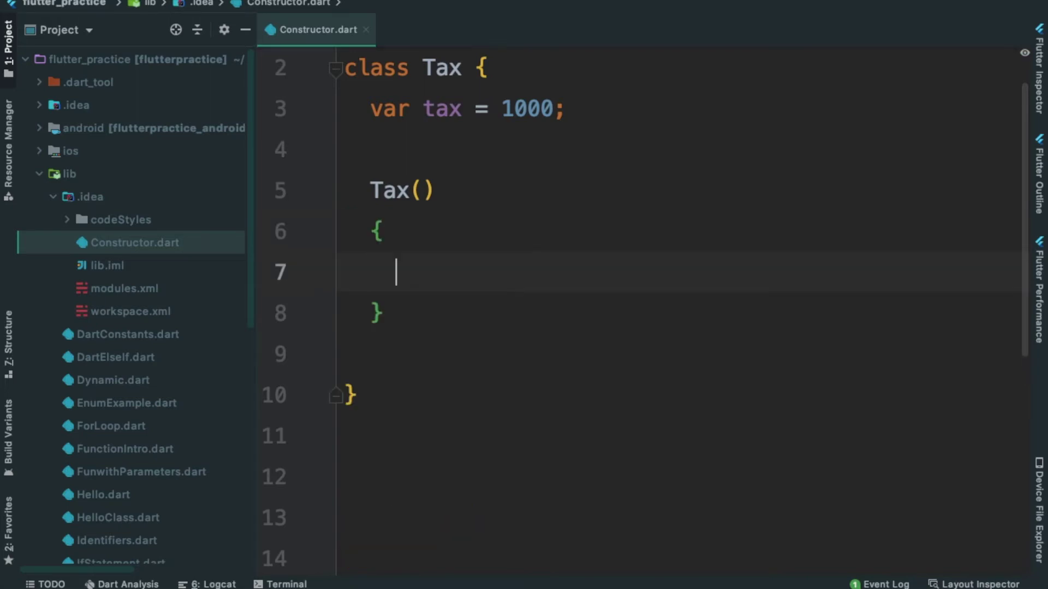
{"action": "key", "text": "Down"}
{"action": "key", "text": "Up"}
{"action": "key", "text": "Up"}
{"action": "key", "text": "Up"}
Comment Tax() as a non parameterized constructor and have it print "Tax: $tax"
{"action": "key", "text": "Right"}
{"action": "key", "text": "Right"}
{"action": "key", "text": "Right"}
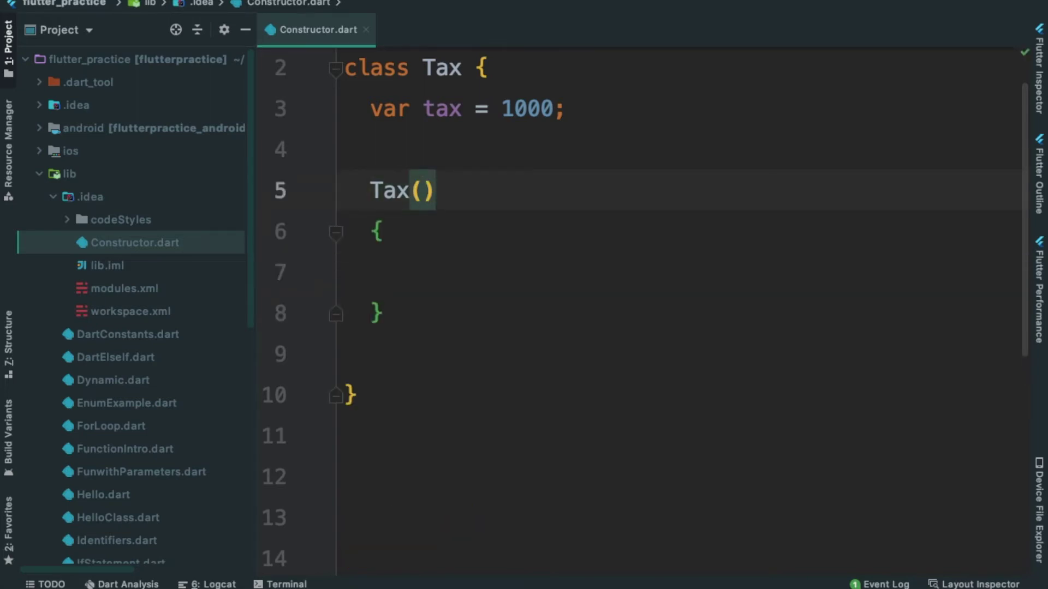
{"action": "type", "text": "// "}
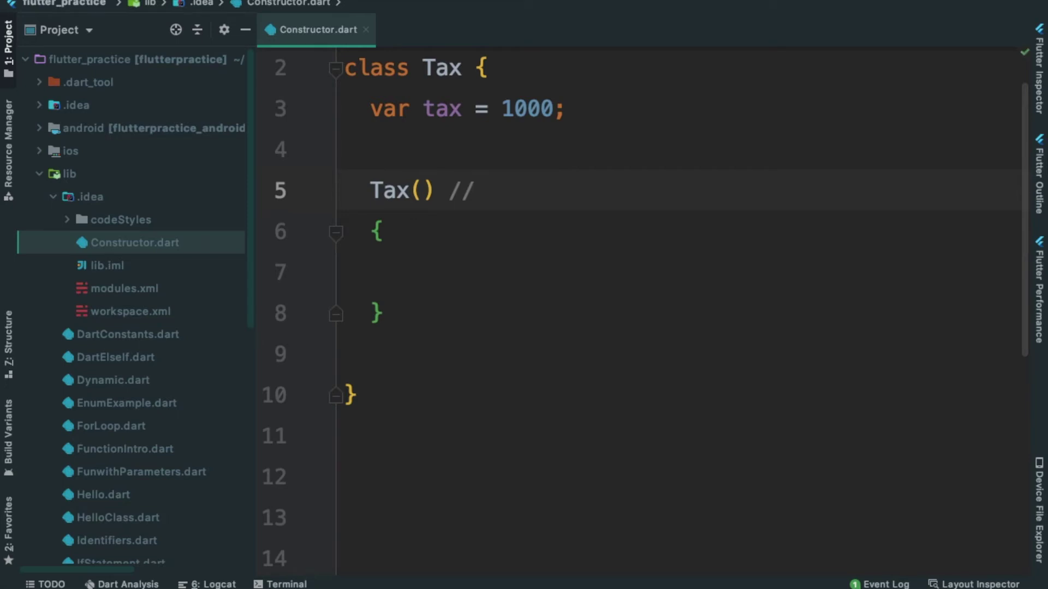
{"action": "type", "text": "non parame"}
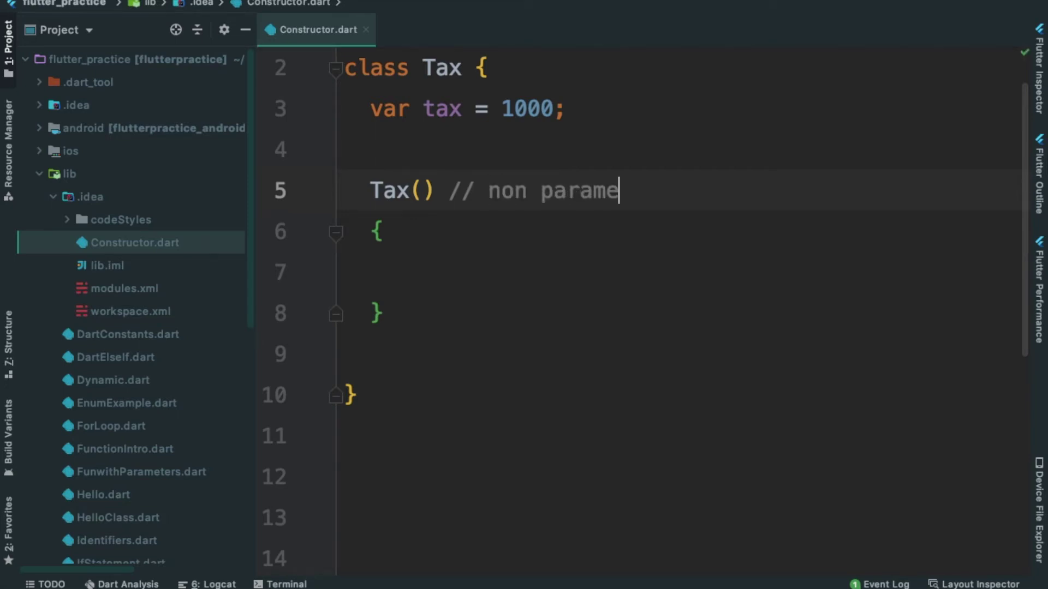
{"action": "type", "text": "terized constructor"}
{"action": "key", "text": "Down"}
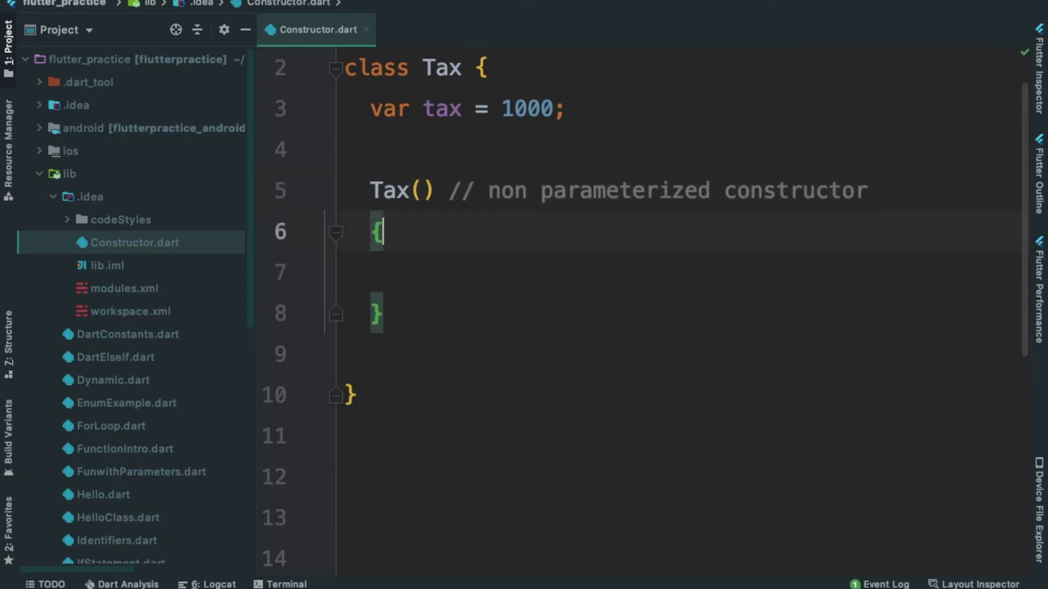
{"action": "key", "text": "Down"}
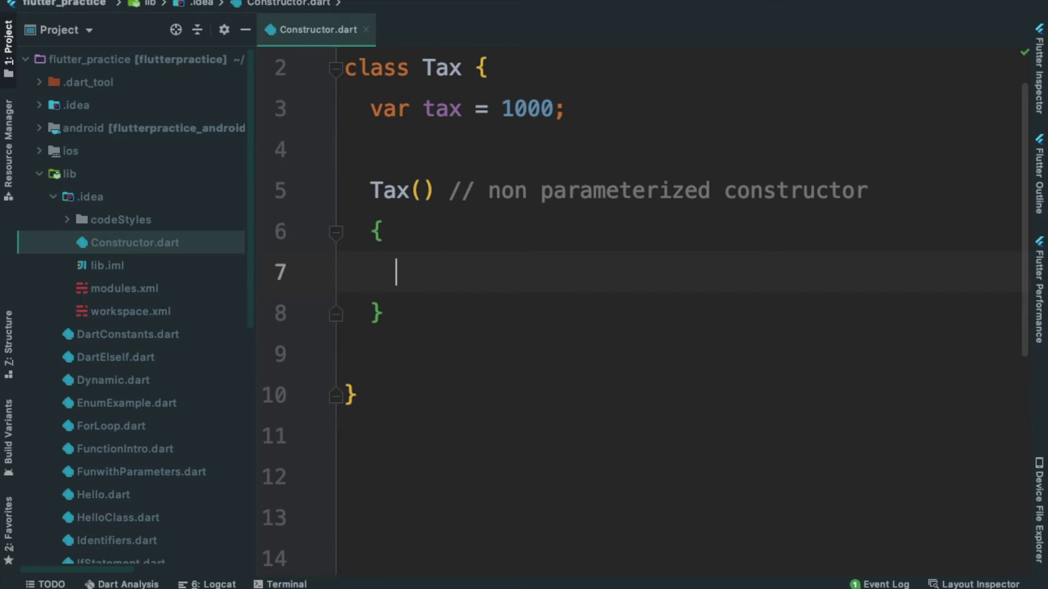
{"action": "key", "text": "BackSpace"}
{"action": "type", "text": "print(\"Tax: $tax\");"}
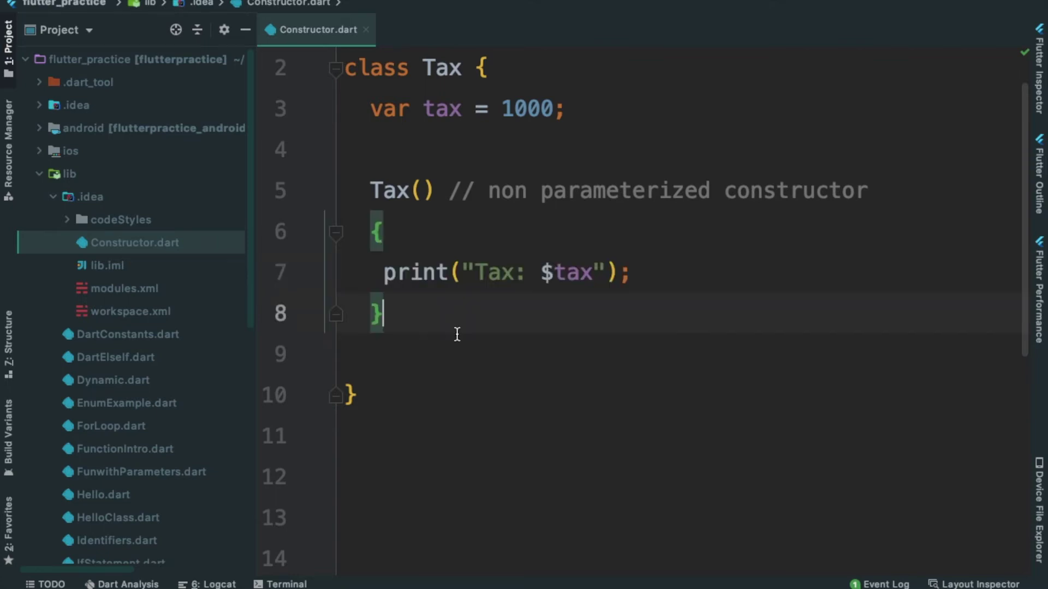
{"action": "key", "text": "Return"}
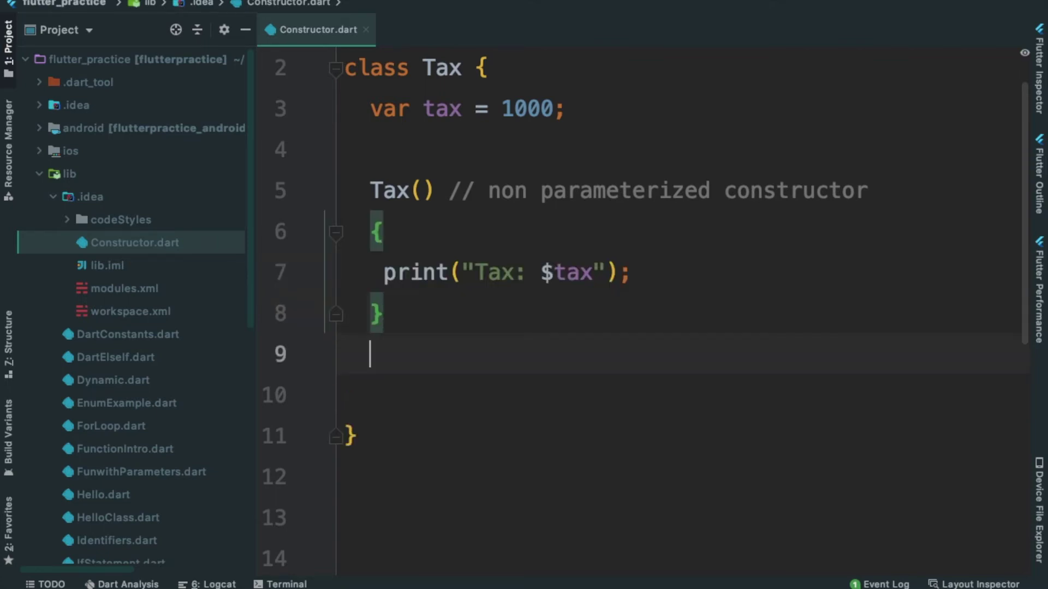
{"action": "type", "text": "calcT"}
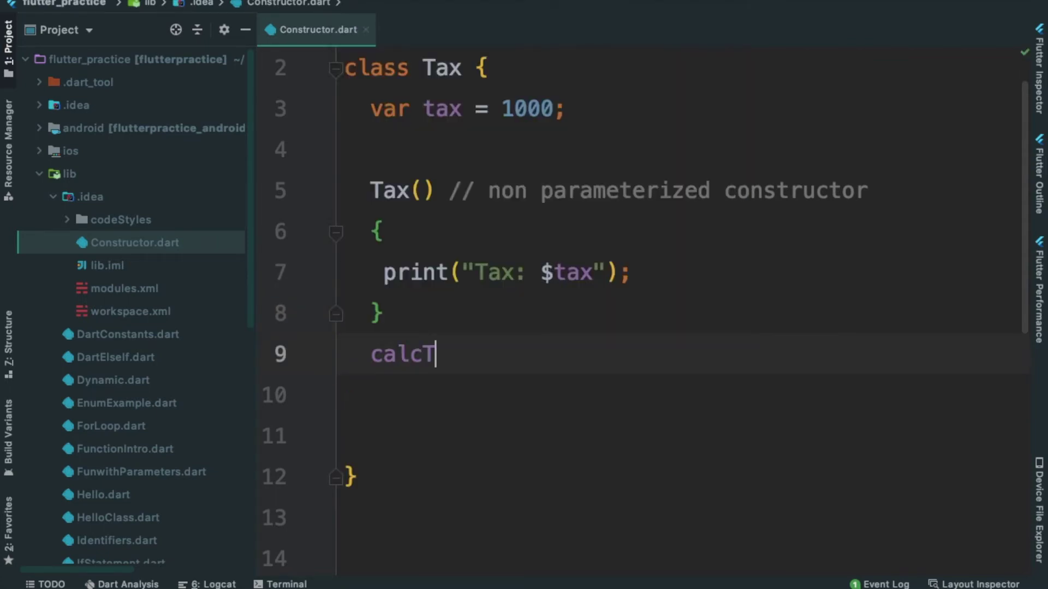
{"action": "type", "text": "ax()"}
Write calcTax() { return ++tax; } below the Tax() constructor
{"action": "key", "text": "Return"}
{"action": "type", "text": "{"}
{"action": "key", "text": "Return"}
{"action": "key", "text": "Return"}
{"action": "key", "text": "Up"}
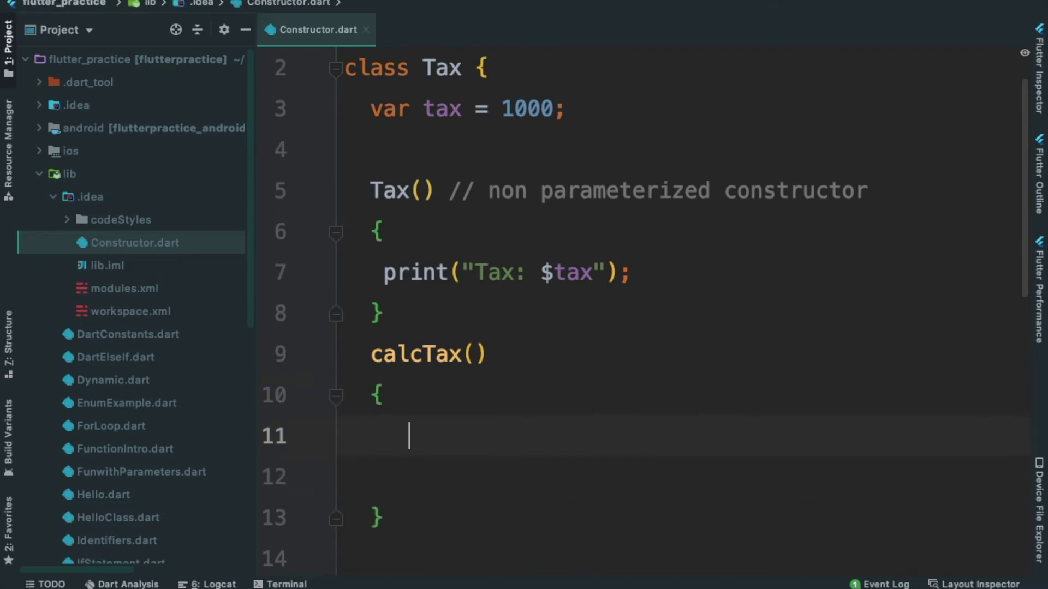
{"action": "type", "text": "r"}
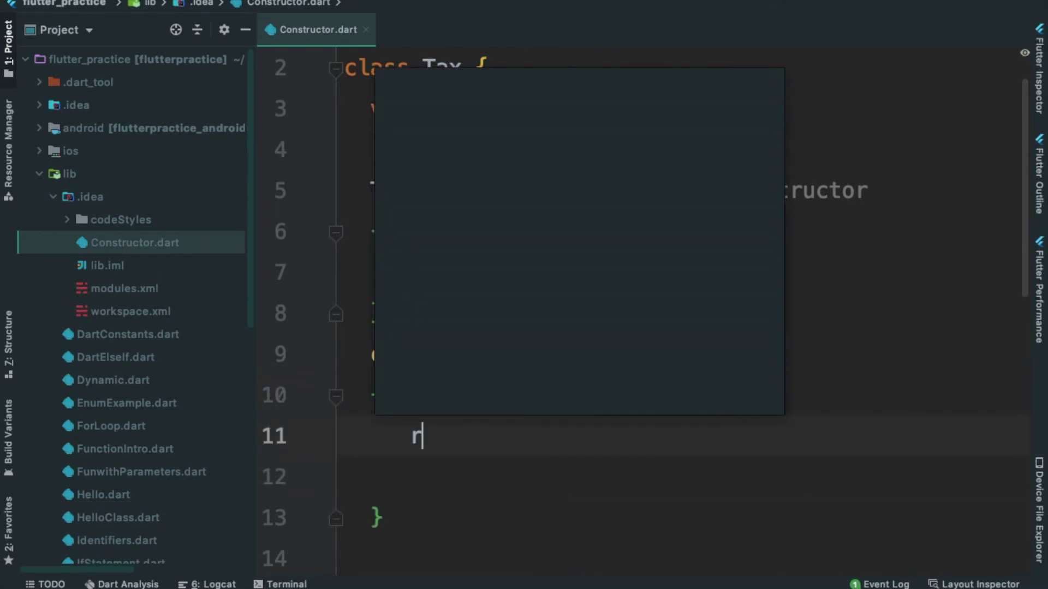
{"action": "type", "text": "e"}
{"action": "key", "text": "Return"}
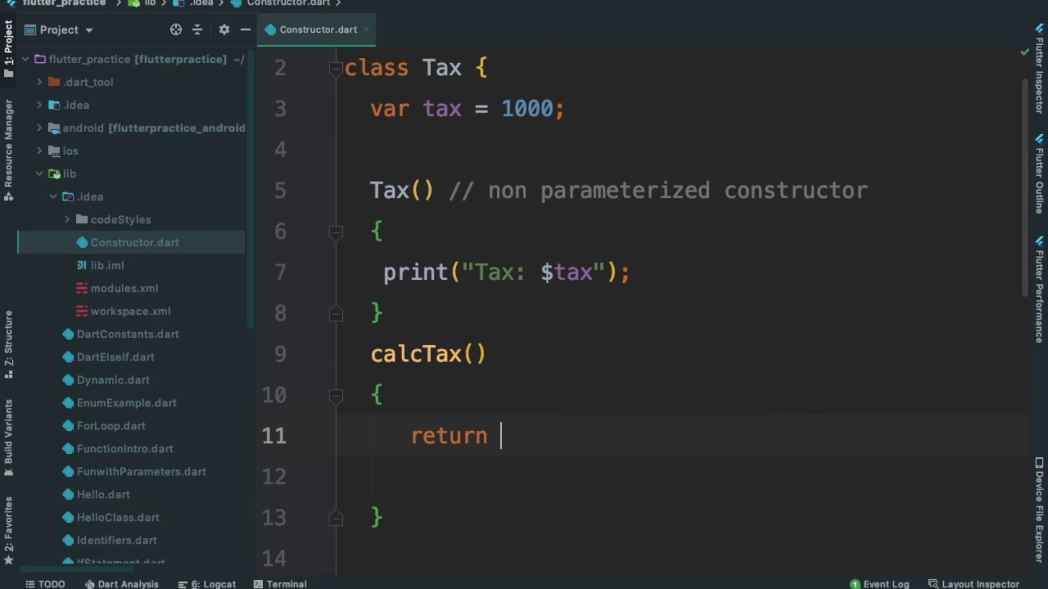
{"action": "type", "text": "++tax;"}
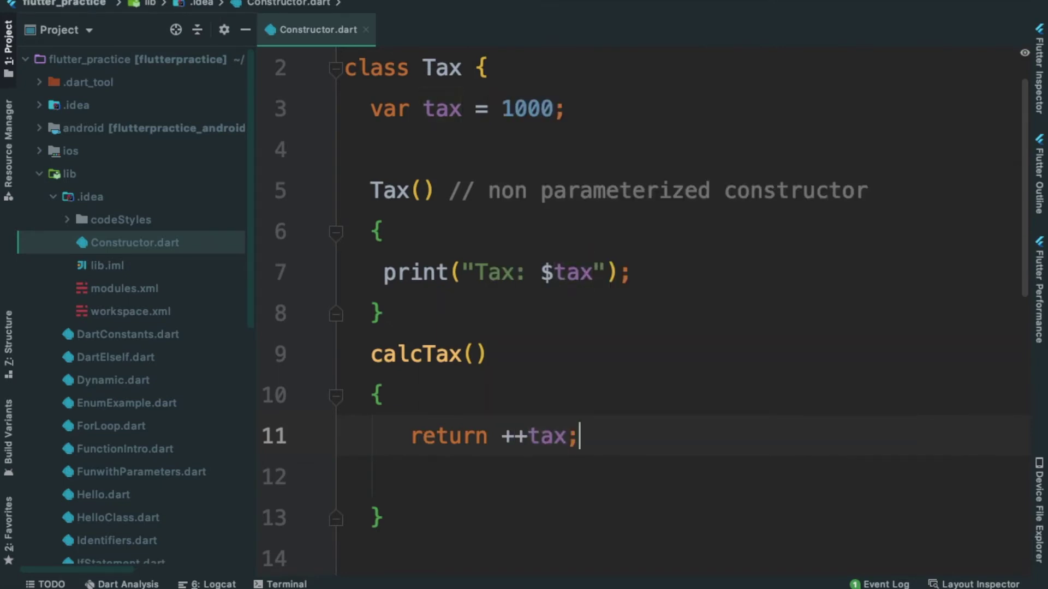
{"action": "left_click", "coordinate": [489, 385]}
{"action": "scroll", "coordinate": [488, 379], "scroll_direction": "down", "scroll_amount": 3}
{"action": "scroll", "coordinate": [488, 374], "scroll_direction": "up", "scroll_amount": 2}
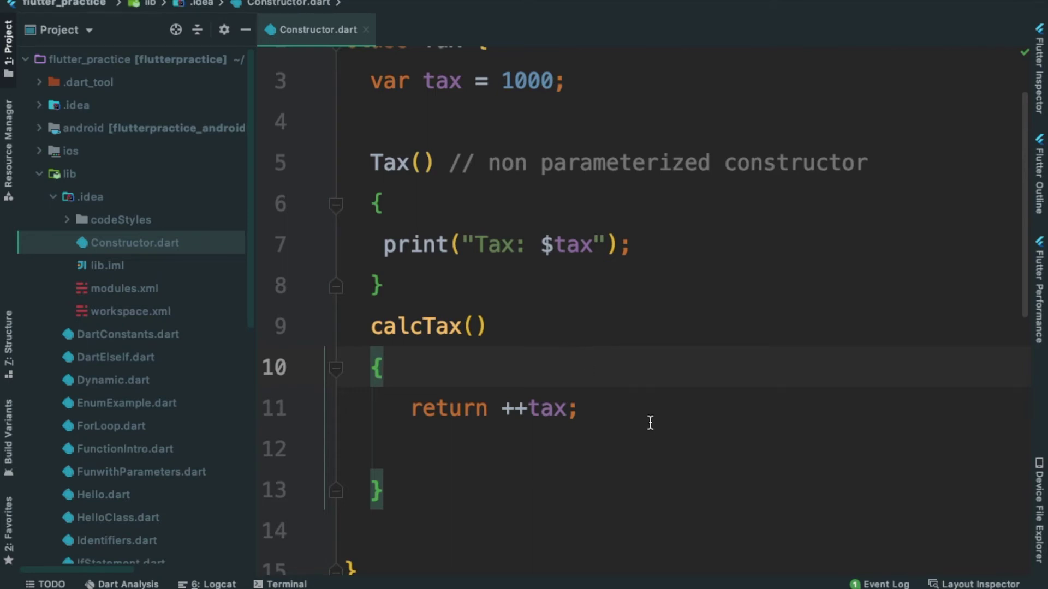
{"action": "scroll", "coordinate": [649, 423], "scroll_direction": "down", "scroll_amount": 2}
{"action": "scroll", "coordinate": [646, 416], "scroll_direction": "down", "scroll_amount": 5}
{"action": "left_click", "coordinate": [432, 360]}
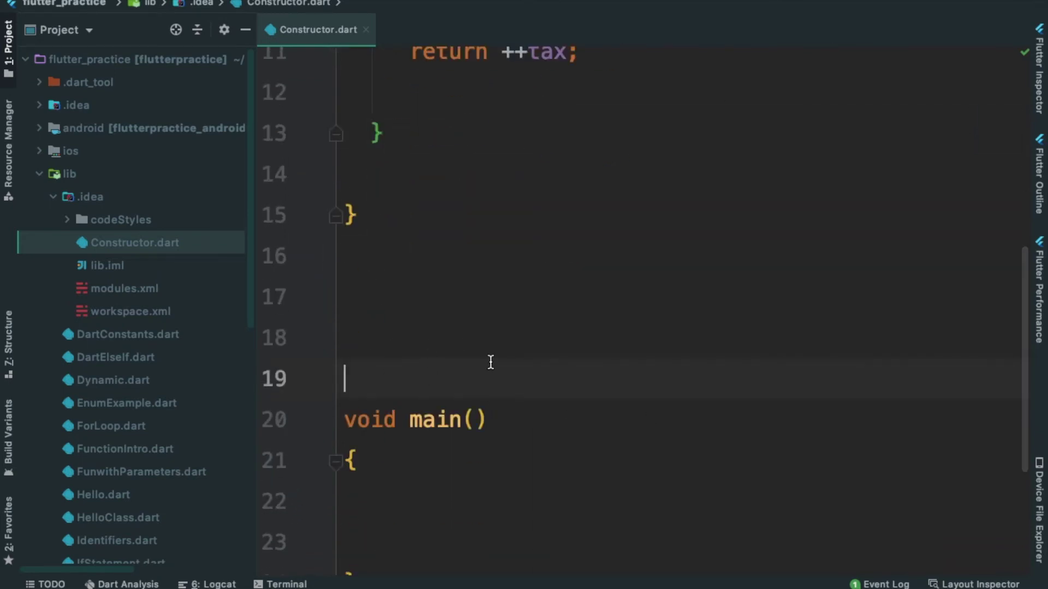
{"action": "scroll", "coordinate": [490, 363], "scroll_direction": "down", "scroll_amount": 3}
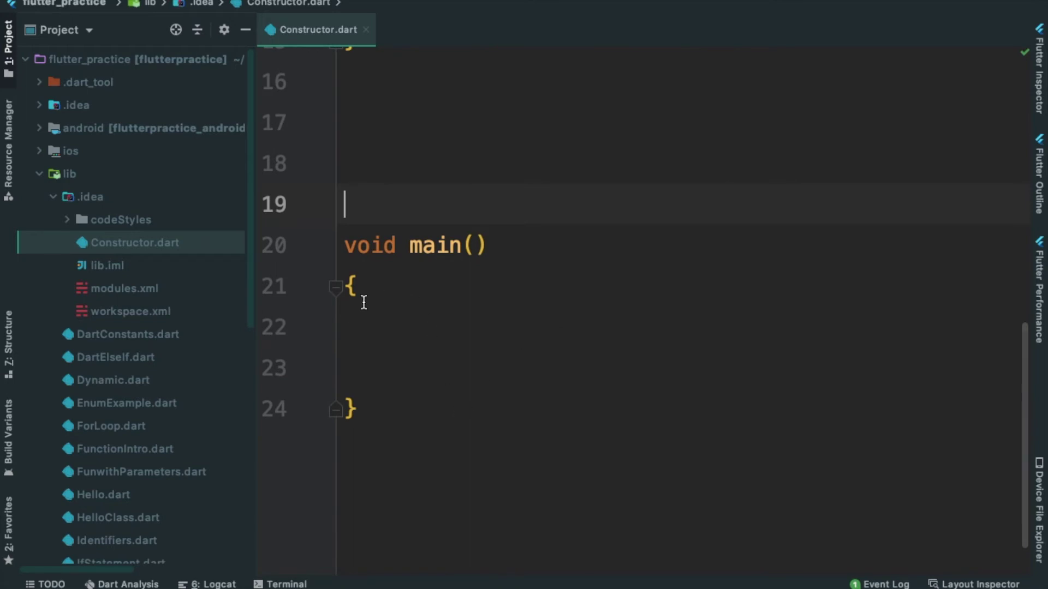
Declare var myTax = new Tax(); inside main
{"action": "left_click", "coordinate": [363, 341]}
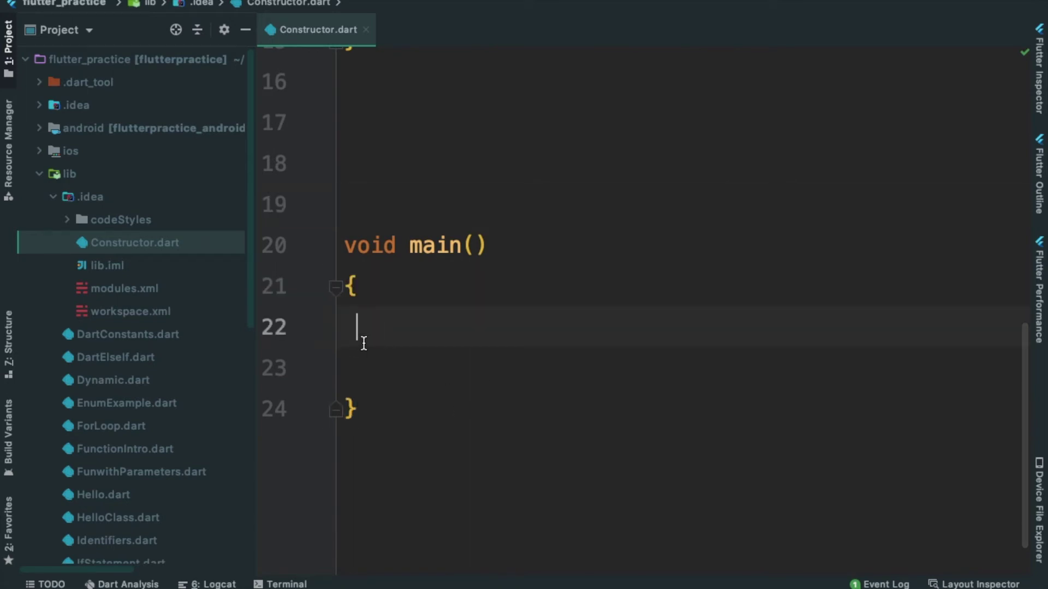
{"action": "type", "text": "var"}
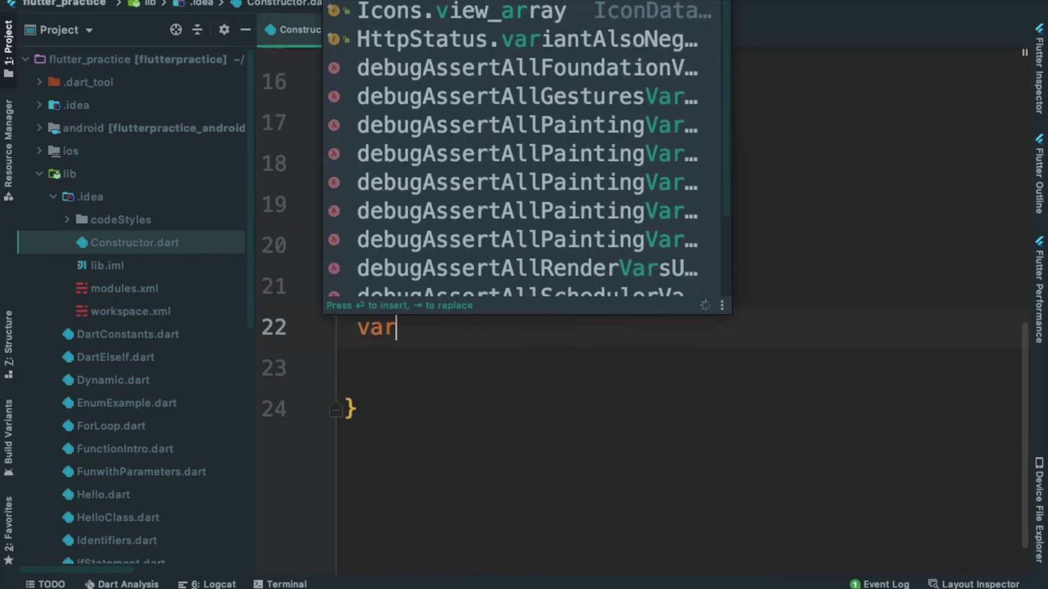
{"action": "type", "text": " myTa"}
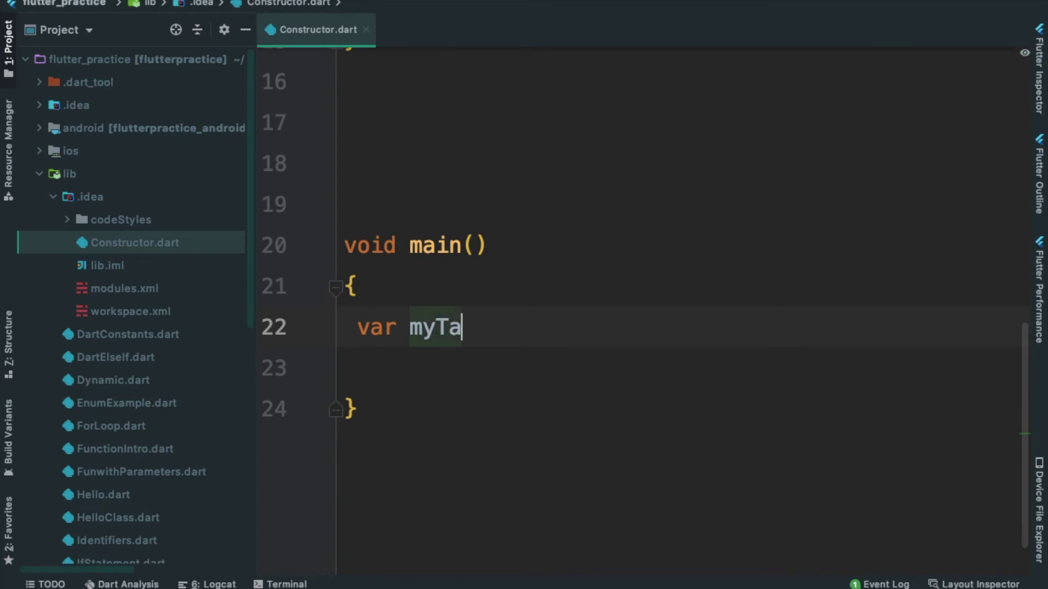
{"action": "type", "text": "x = "}
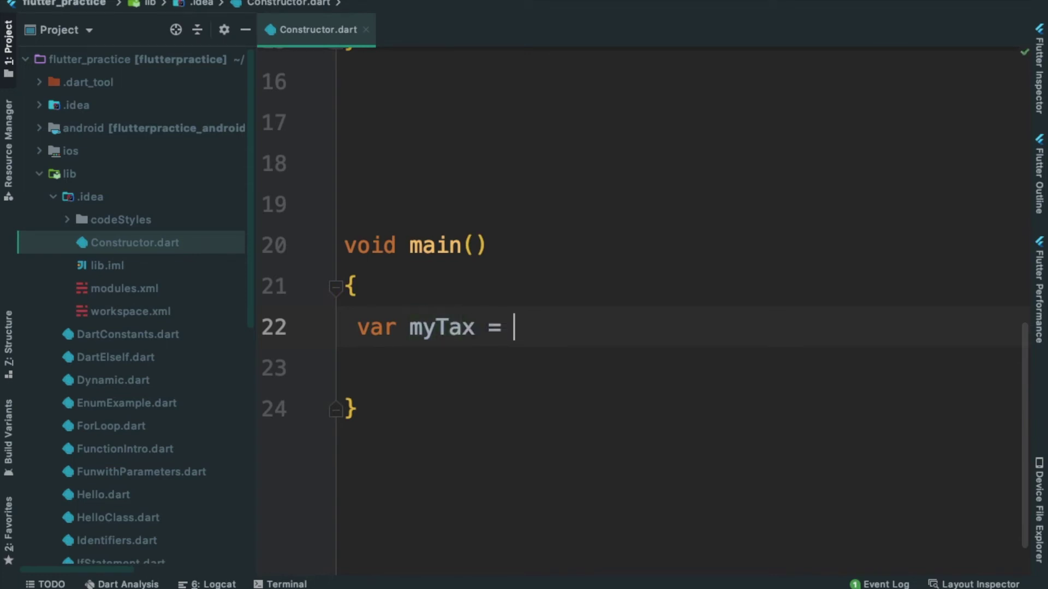
{"action": "type", "text": "new T"}
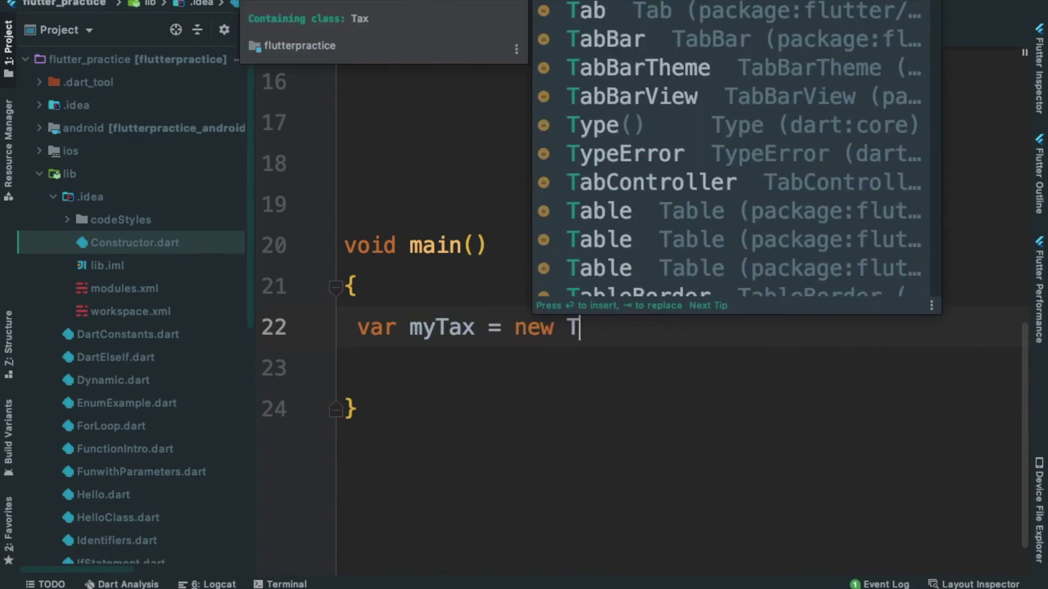
{"action": "type", "text": "ax"}
{"action": "key", "text": "Return"}
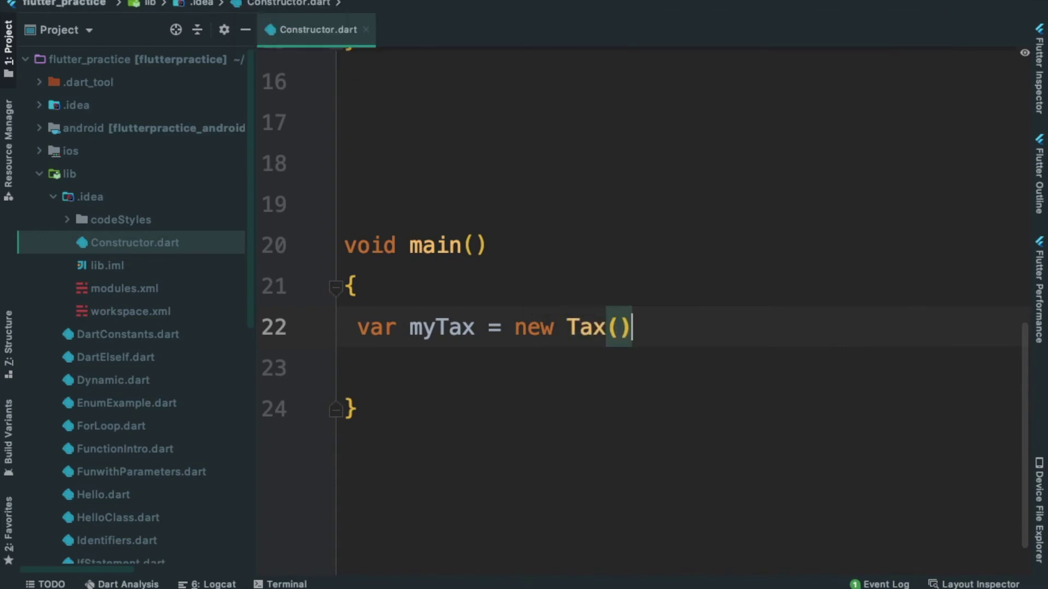
{"action": "type", "text": ";"}
{"action": "left_click", "coordinate": [532, 378]}
{"action": "left_click_drag", "start_coordinate": [566, 328], "coordinate": [632, 329]}
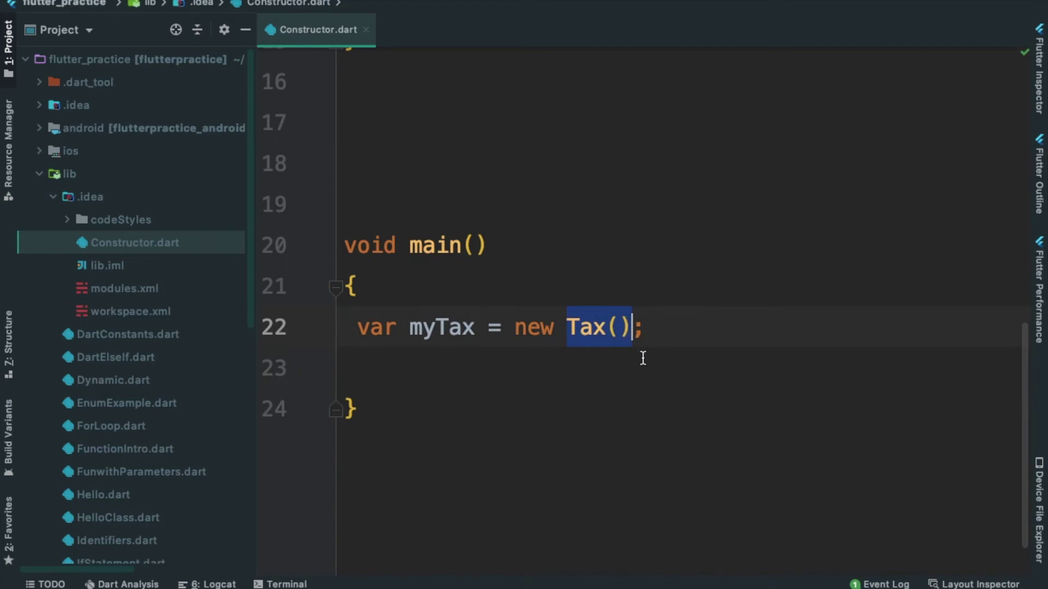
{"action": "scroll", "coordinate": [648, 352], "scroll_direction": "down", "scroll_amount": 1}
{"action": "double_click", "coordinate": [470, 323]}
{"action": "left_click", "coordinate": [615, 300]}
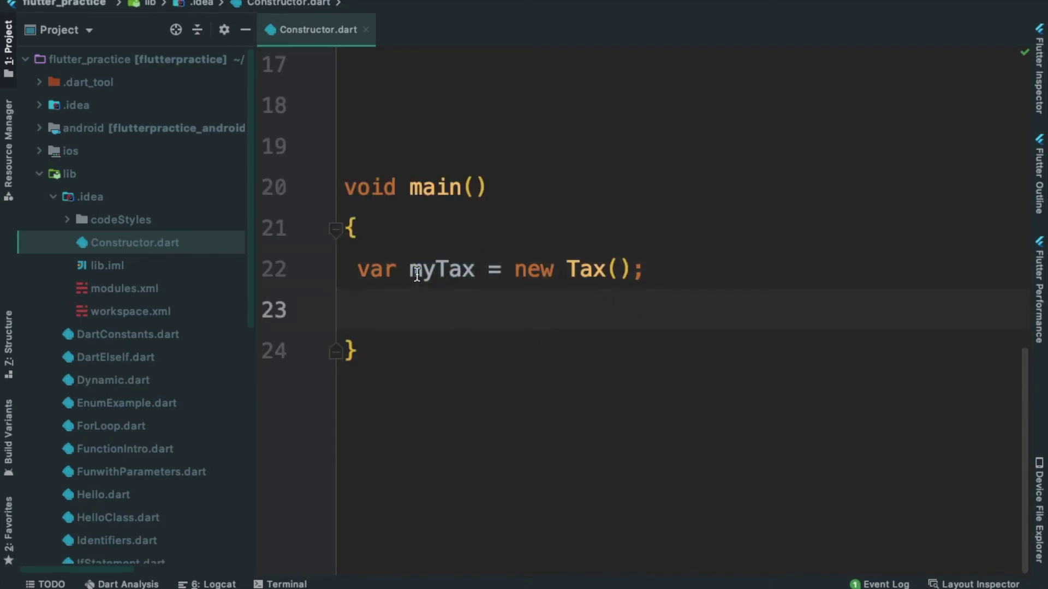
Highlight myTax and the Tax() constructor, then run the file to print Tax: 1000
{"action": "left_click_drag", "start_coordinate": [411, 269], "coordinate": [488, 269]}
{"action": "left_click", "coordinate": [457, 352]}
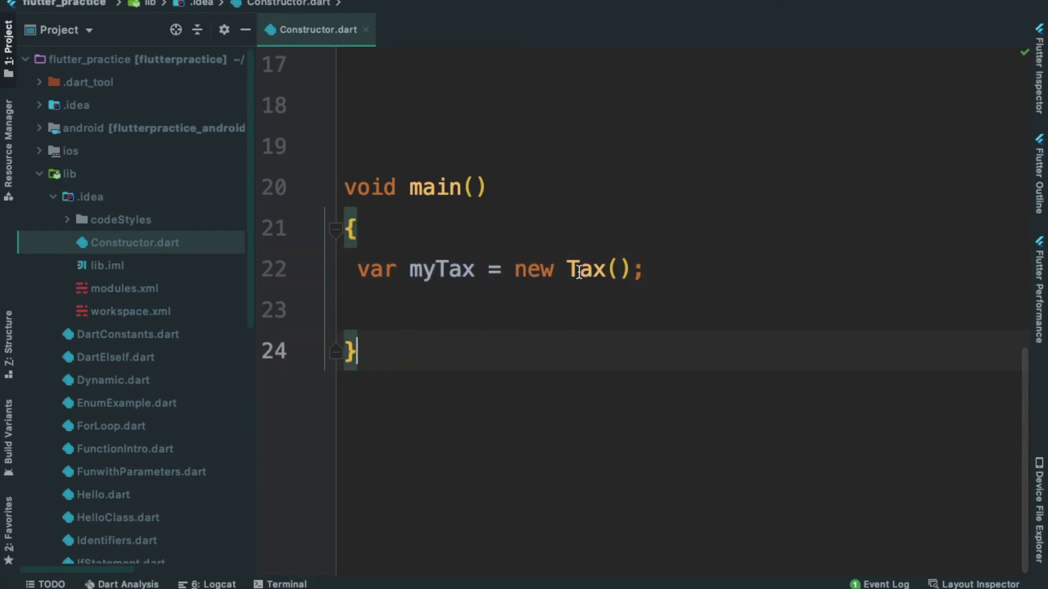
{"action": "left_click_drag", "start_coordinate": [567, 269], "coordinate": [631, 266]}
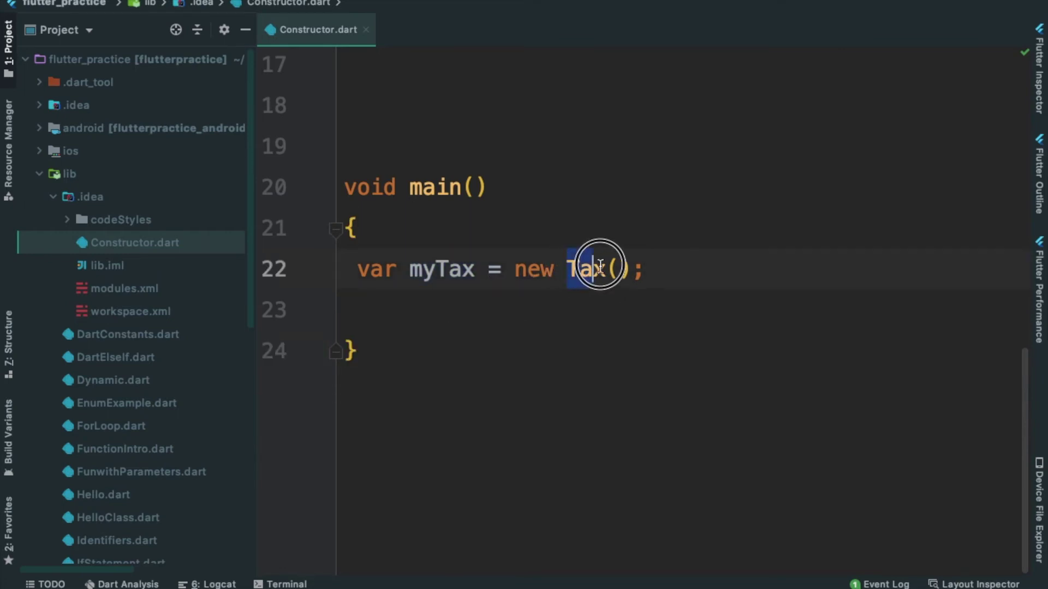
{"action": "left_click", "coordinate": [732, 295]}
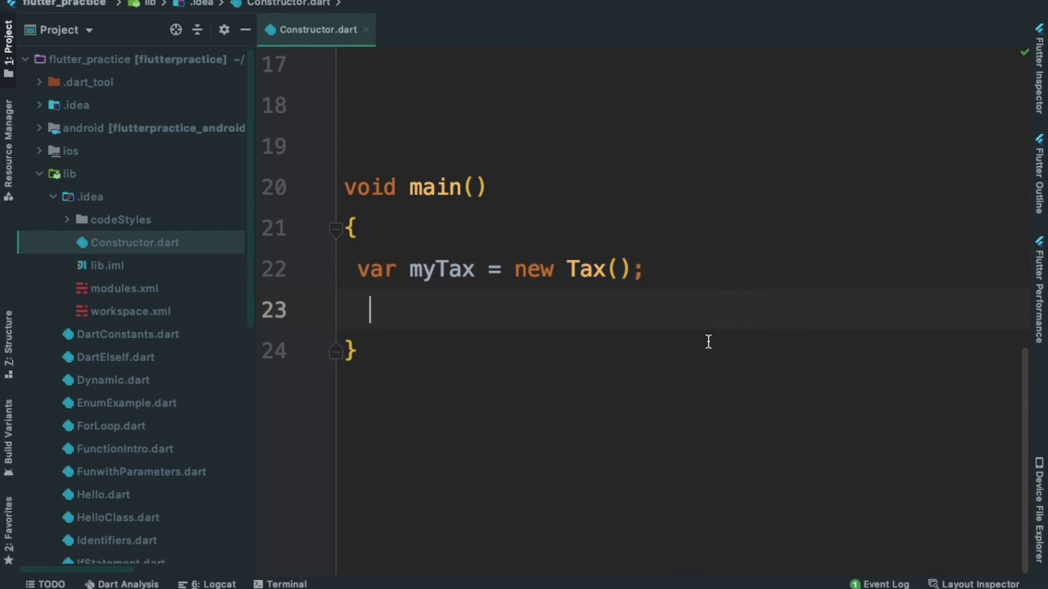
{"action": "scroll", "coordinate": [708, 342], "scroll_direction": "up", "scroll_amount": 5}
{"action": "scroll", "coordinate": [707, 344], "scroll_direction": "up", "scroll_amount": 3}
{"action": "scroll", "coordinate": [707, 343], "scroll_direction": "up", "scroll_amount": 2}
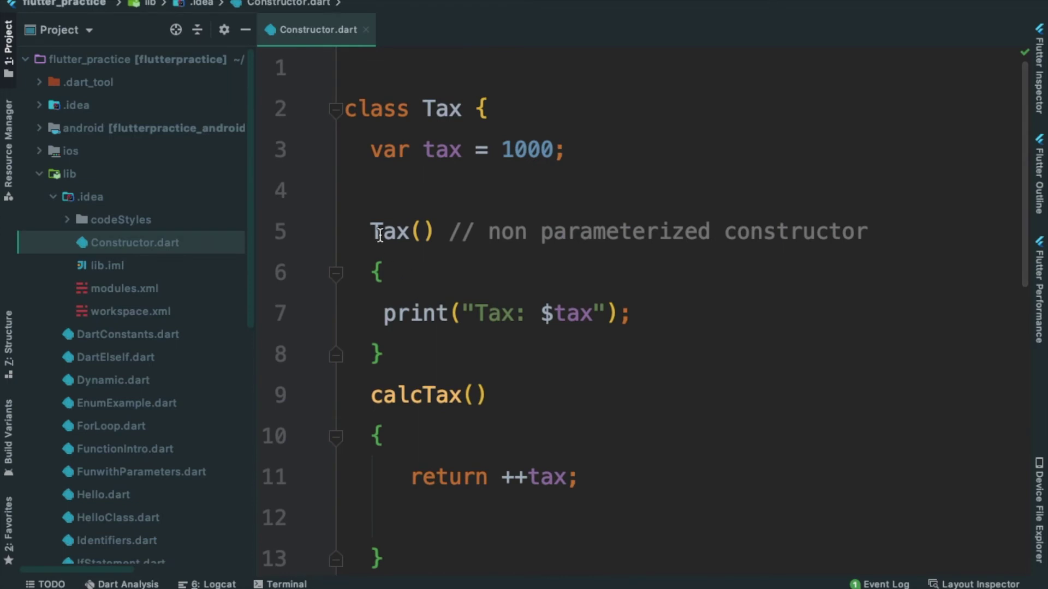
{"action": "left_click_drag", "start_coordinate": [371, 234], "coordinate": [435, 230]}
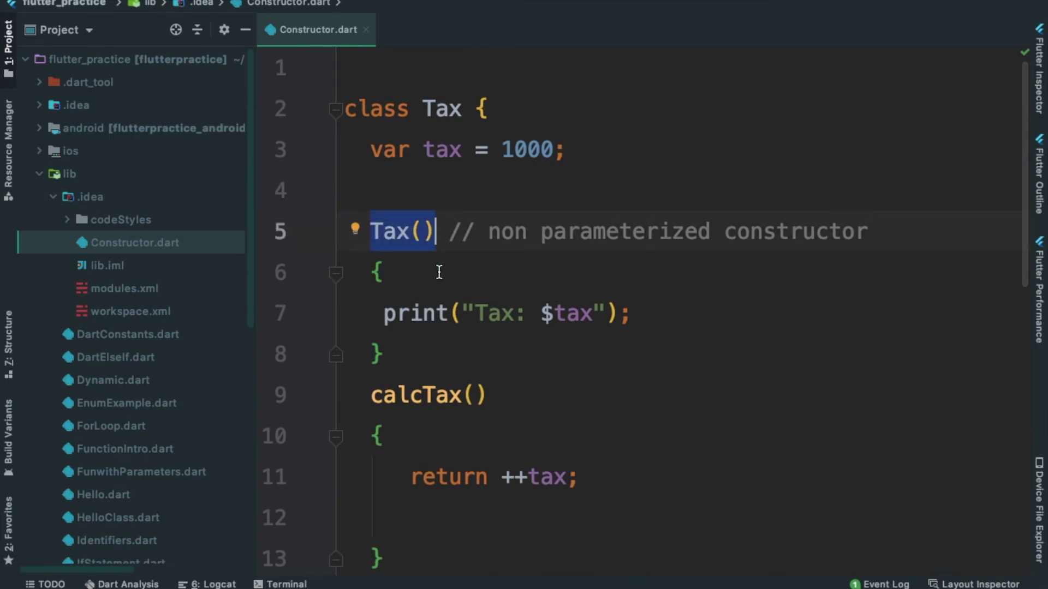
{"action": "scroll", "coordinate": [440, 271], "scroll_direction": "down", "scroll_amount": 3}
{"action": "scroll", "coordinate": [438, 271], "scroll_direction": "down", "scroll_amount": 3}
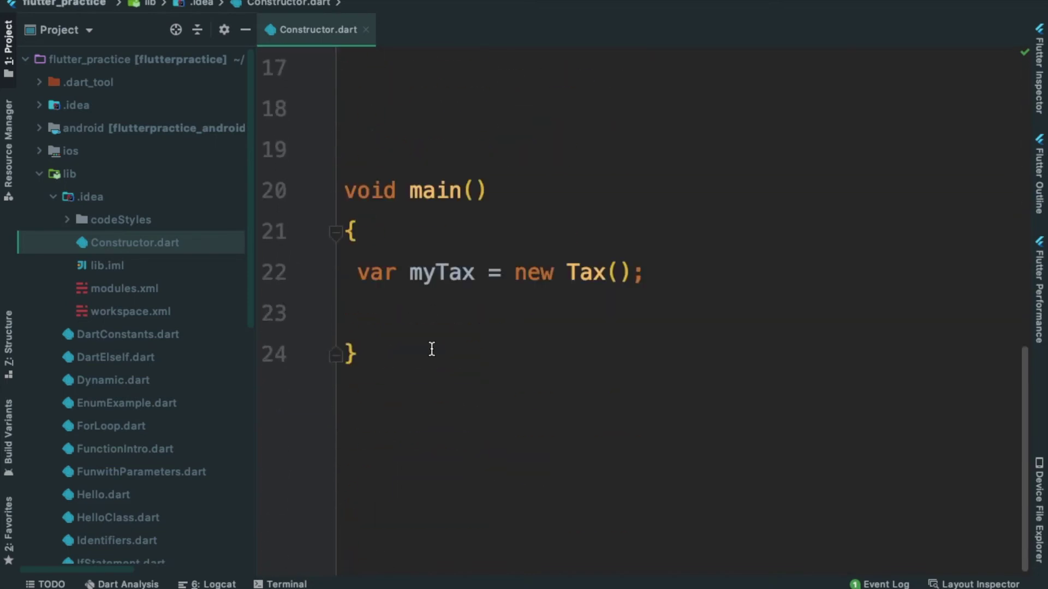
{"action": "left_click", "coordinate": [369, 297]}
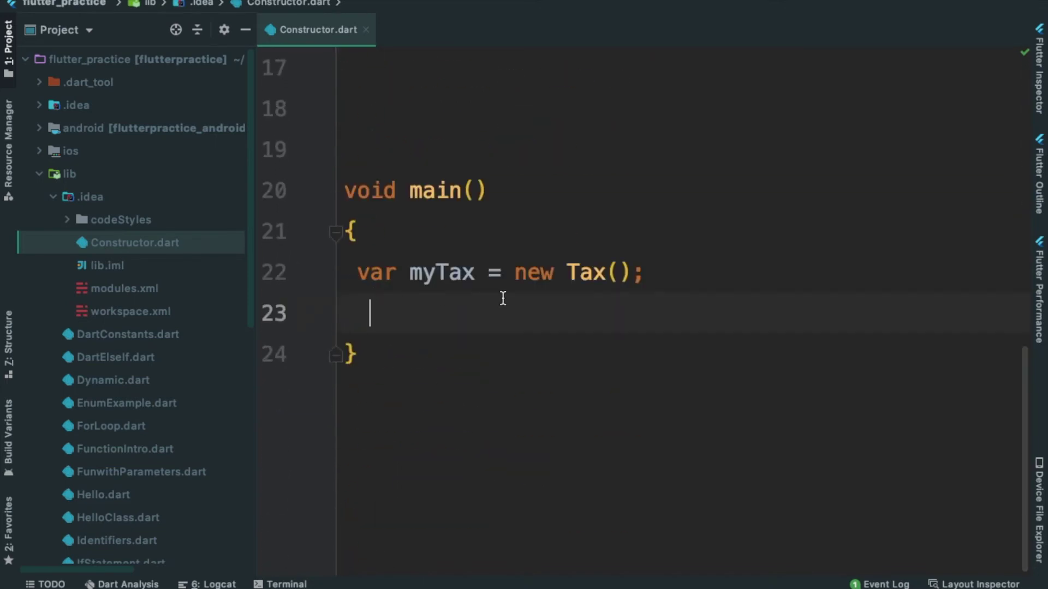
{"action": "key", "text": "ctrl+shift+r"}
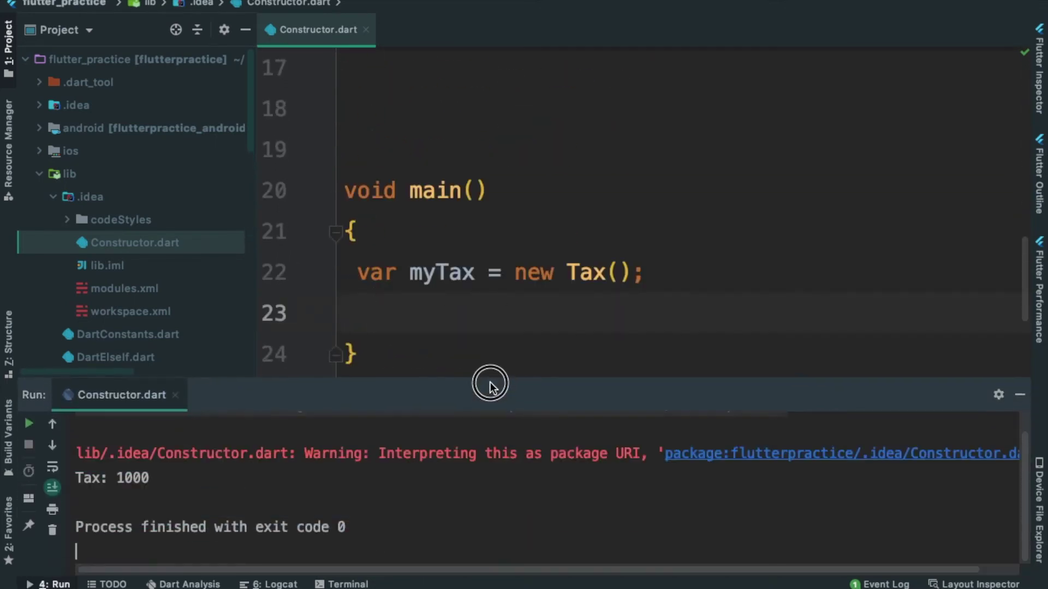
{"action": "left_click_drag", "start_coordinate": [156, 480], "coordinate": [75, 478]}
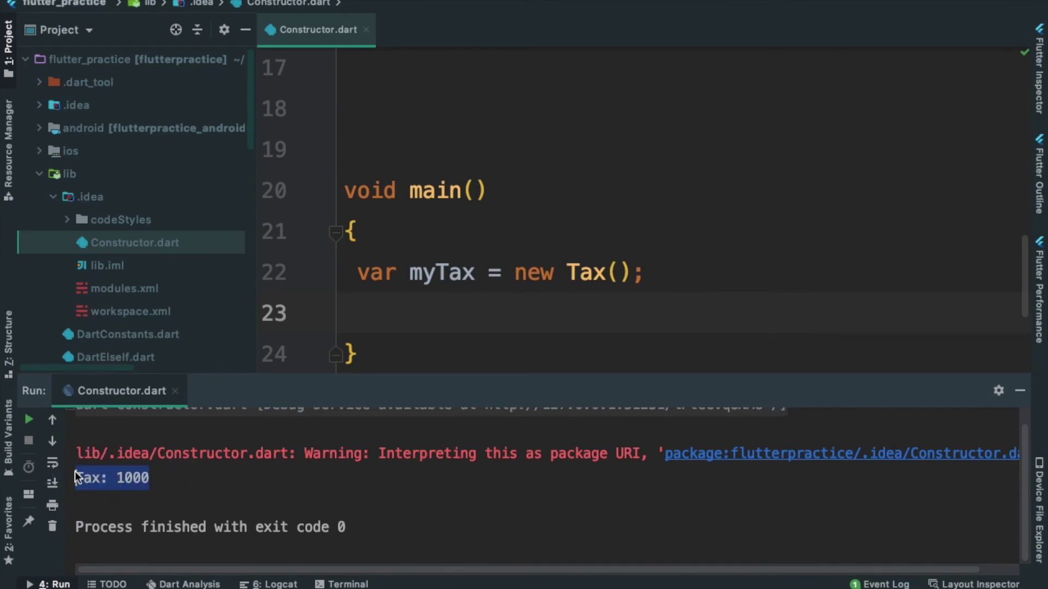
{"action": "left_click_drag", "start_coordinate": [468, 379], "coordinate": [471, 469]}
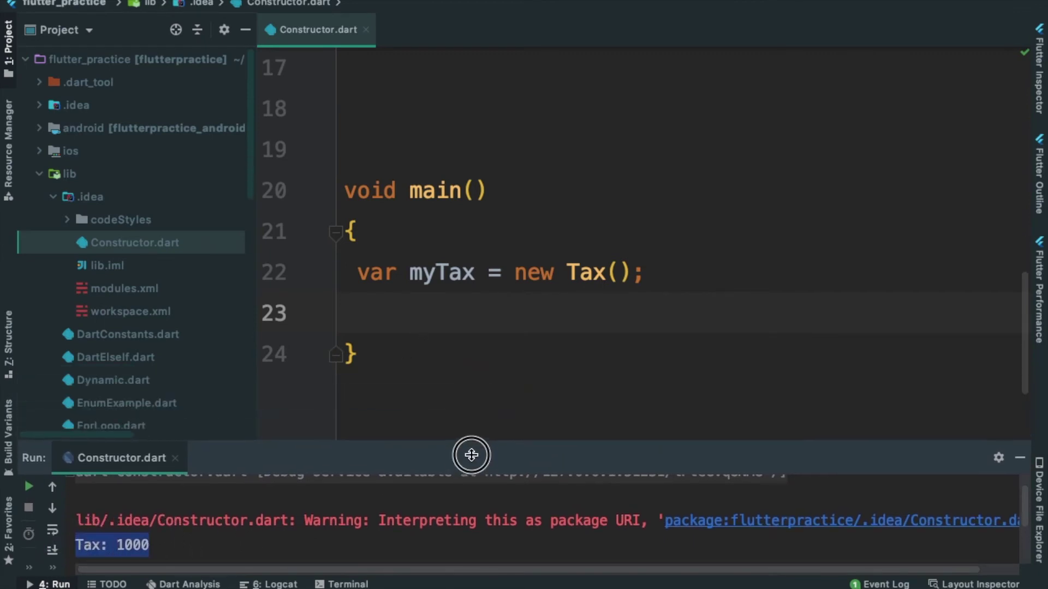
{"action": "scroll", "coordinate": [473, 288], "scroll_direction": "up", "scroll_amount": 10}
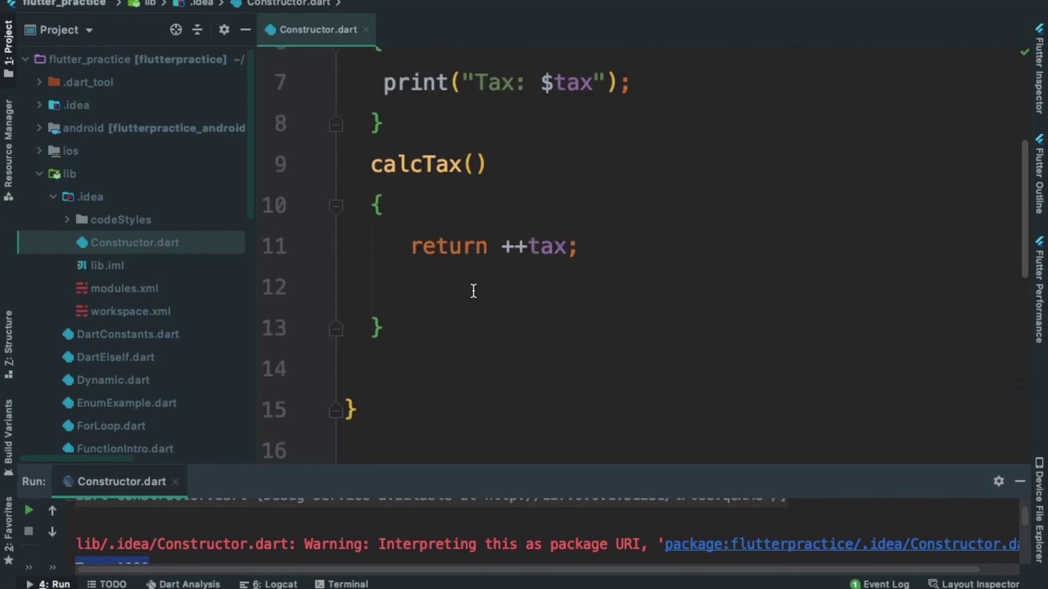
{"action": "scroll", "coordinate": [472, 291], "scroll_direction": "up", "scroll_amount": 3}
{"action": "scroll", "coordinate": [566, 346], "scroll_direction": "down", "scroll_amount": 5}
{"action": "scroll", "coordinate": [503, 309], "scroll_direction": "down", "scroll_amount": 4}
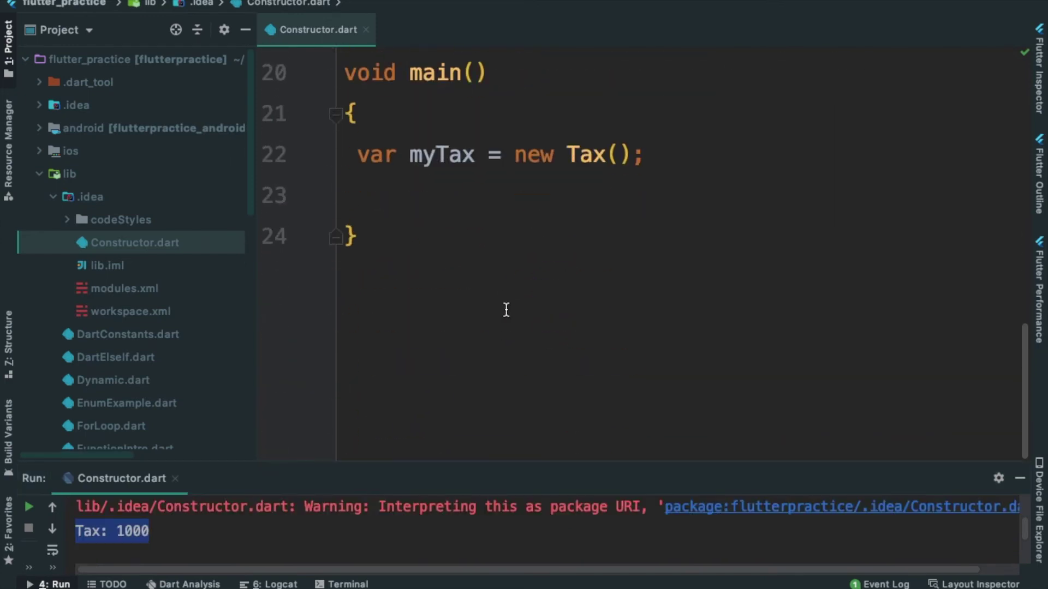
{"action": "left_click", "coordinate": [374, 185]}
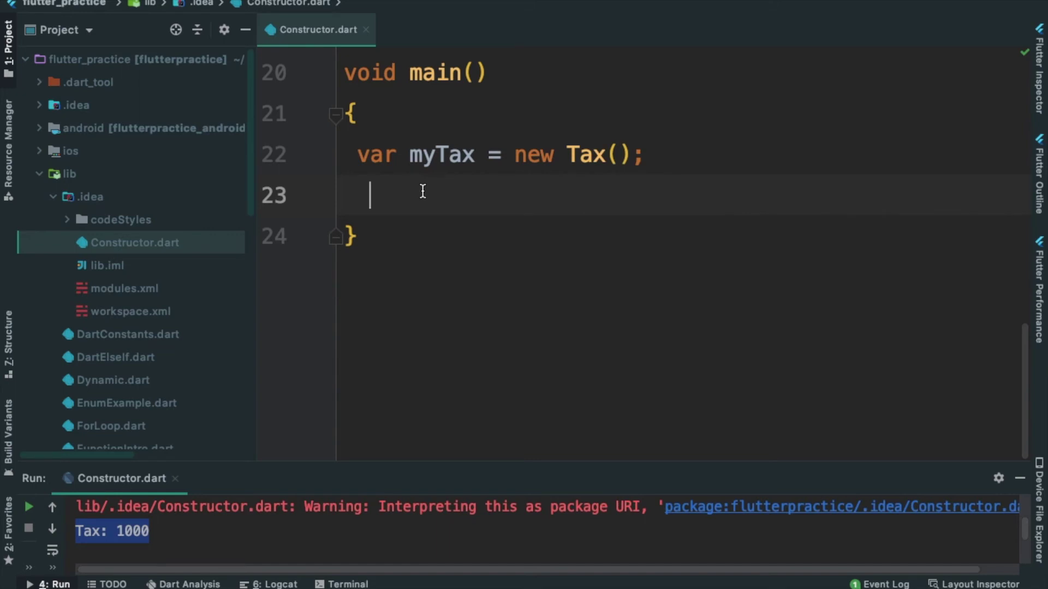
{"action": "type", "text": "print"}
Add print(myTax.calcTax()); on line 23 of main
{"action": "key", "text": "Return"}
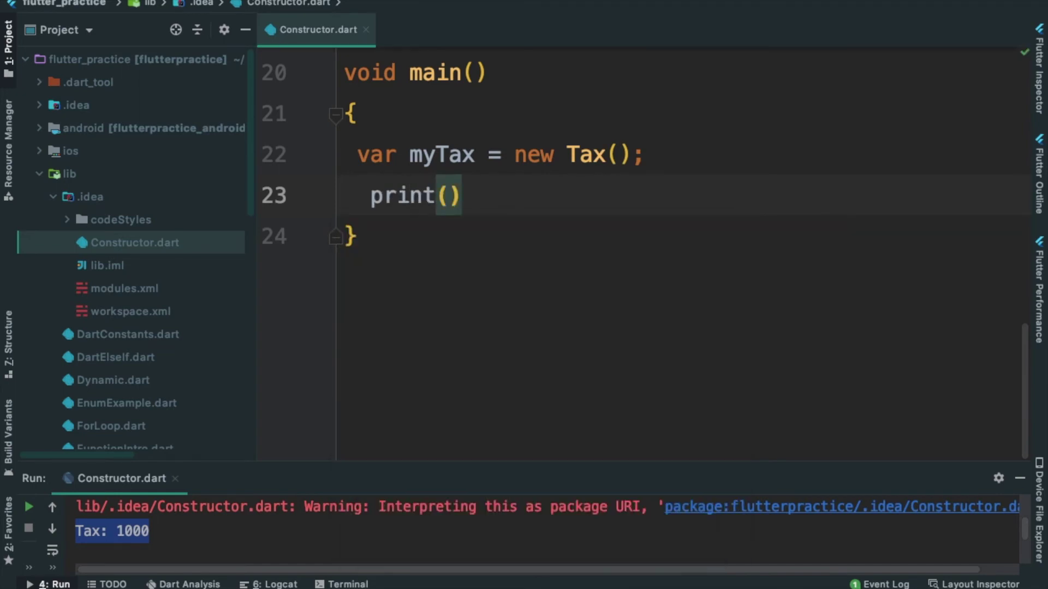
{"action": "type", "text": "my"}
{"action": "key", "text": "Return"}
{"action": "type", "text": "."}
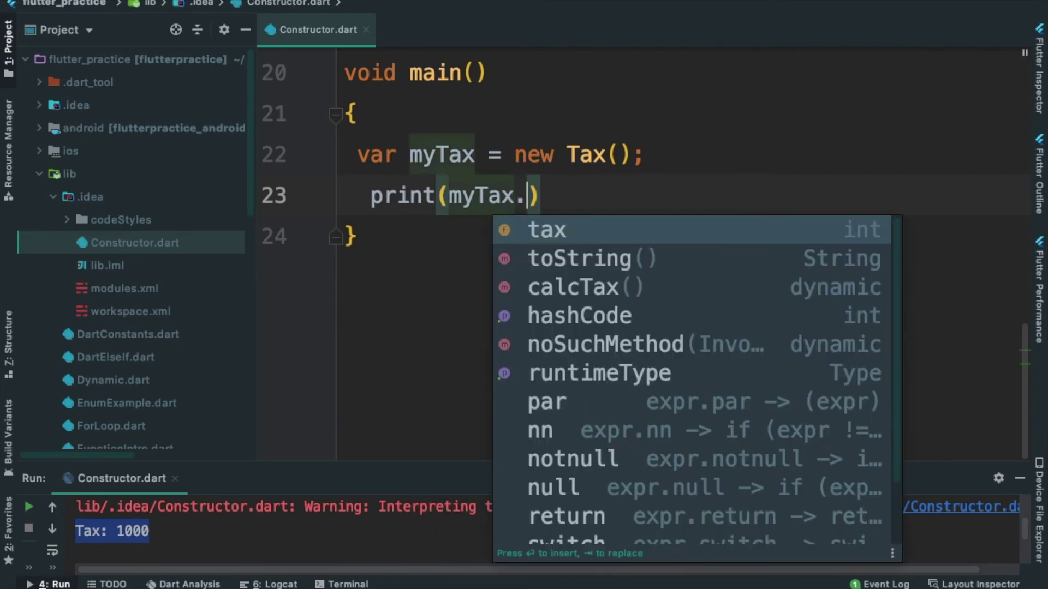
{"action": "type", "text": "ca"}
{"action": "key", "text": "Return"}
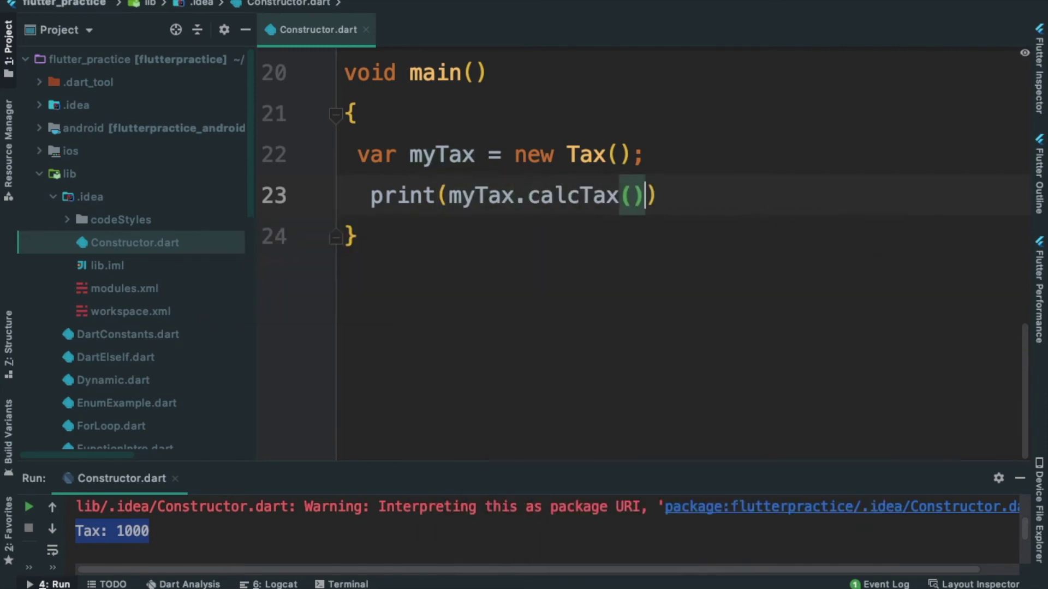
{"action": "key", "text": "End"}
{"action": "type", "text": ";"}
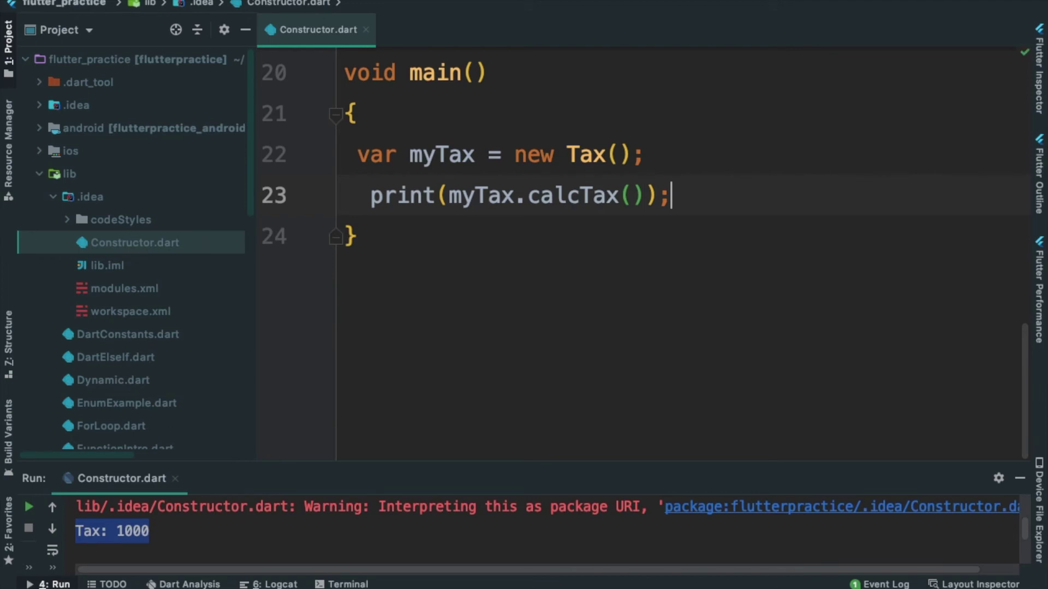
Rerun the program and highlight the 1001 output line
{"action": "key", "text": "ctrl+r"}
{"action": "left_click_drag", "start_coordinate": [412, 468], "coordinate": [422, 375]}
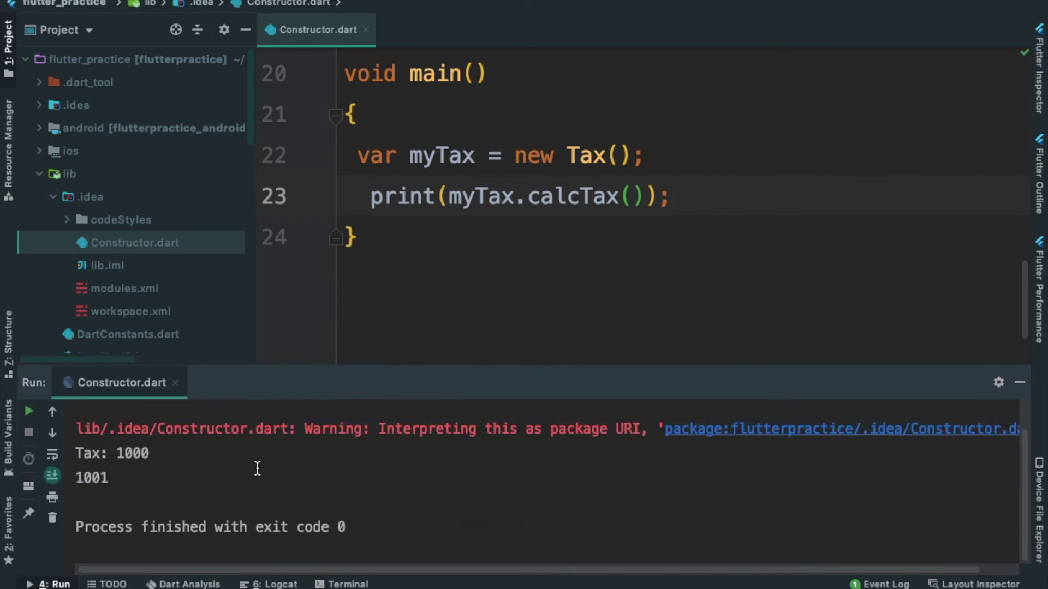
{"action": "left_click_drag", "start_coordinate": [109, 478], "coordinate": [68, 477]}
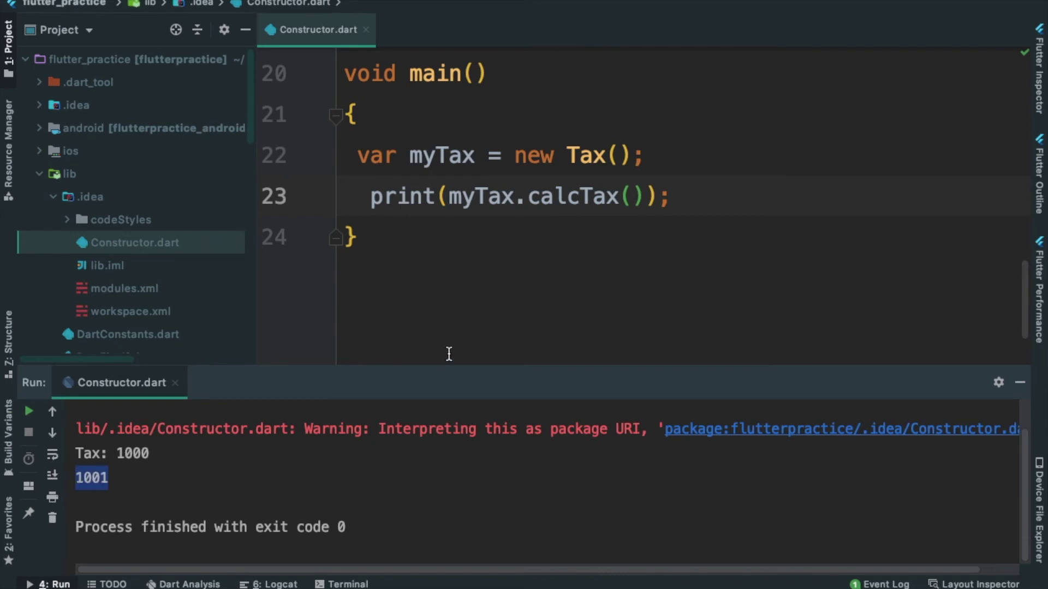
{"action": "left_click_drag", "start_coordinate": [464, 369], "coordinate": [475, 464]}
{"action": "scroll", "coordinate": [491, 397], "scroll_direction": "up", "scroll_amount": 1}
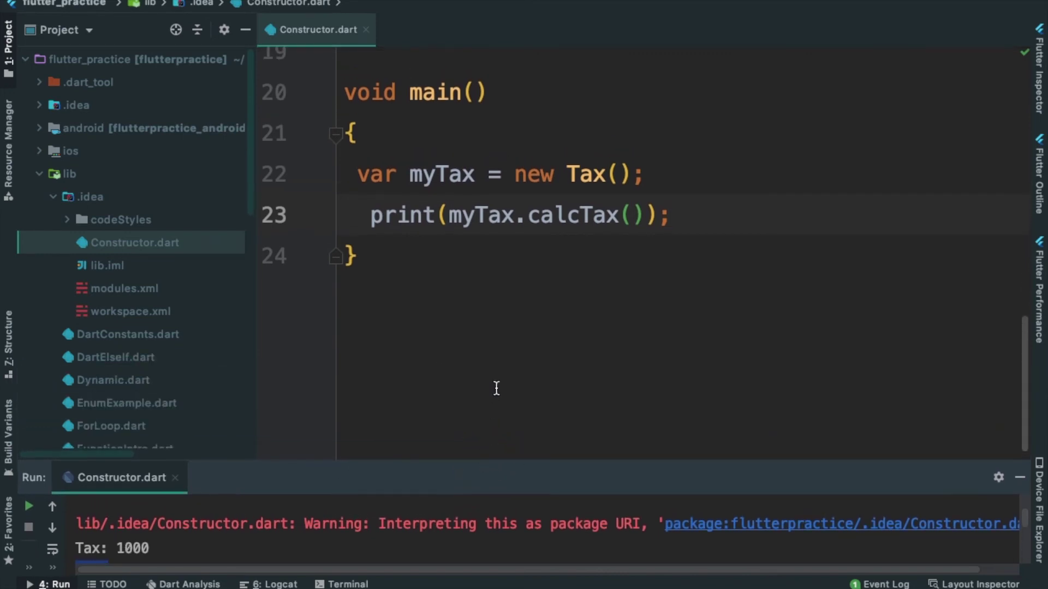
{"action": "scroll", "coordinate": [496, 386], "scroll_direction": "up", "scroll_amount": 1}
{"action": "scroll", "coordinate": [496, 387], "scroll_direction": "up", "scroll_amount": 1}
{"action": "scroll", "coordinate": [496, 389], "scroll_direction": "up", "scroll_amount": 3}
{"action": "scroll", "coordinate": [496, 389], "scroll_direction": "up", "scroll_amount": 1}
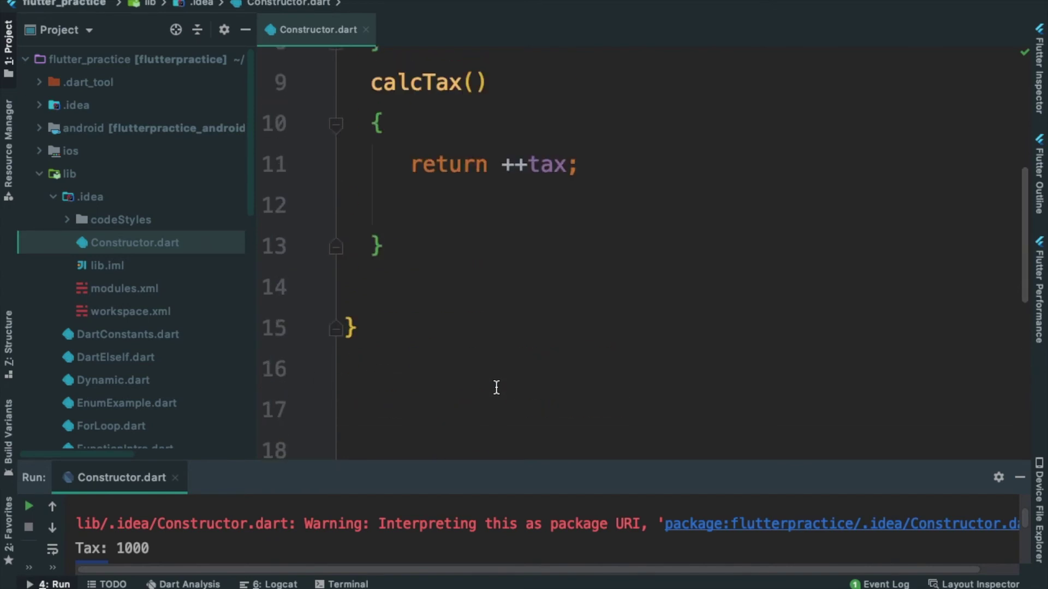
{"action": "scroll", "coordinate": [497, 388], "scroll_direction": "up", "scroll_amount": 3}
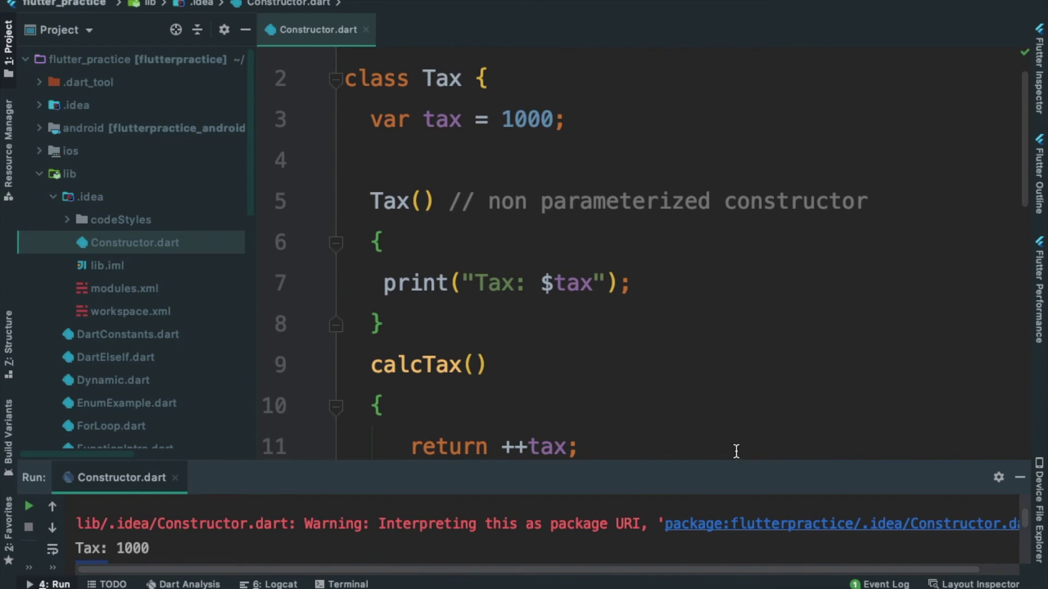
{"action": "scroll", "coordinate": [736, 451], "scroll_direction": "down", "scroll_amount": 2}
{"action": "scroll", "coordinate": [535, 398], "scroll_direction": "down", "scroll_amount": 1}
{"action": "left_click_drag", "start_coordinate": [402, 329], "coordinate": [403, 326]}
Add the named constructor signature Tax.currentTax(var value) after calcTax
{"action": "key", "text": "Return"}
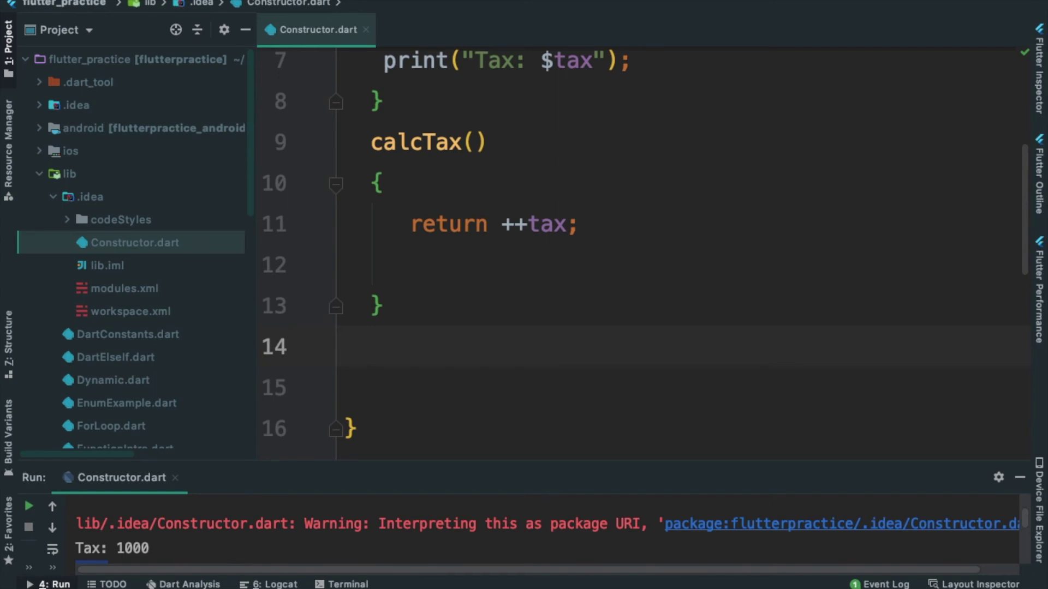
{"action": "type", "text": "Taz"}
{"action": "key", "text": "BackSpace"}
{"action": "type", "text": "x"}
{"action": "type", "text": ".curr"}
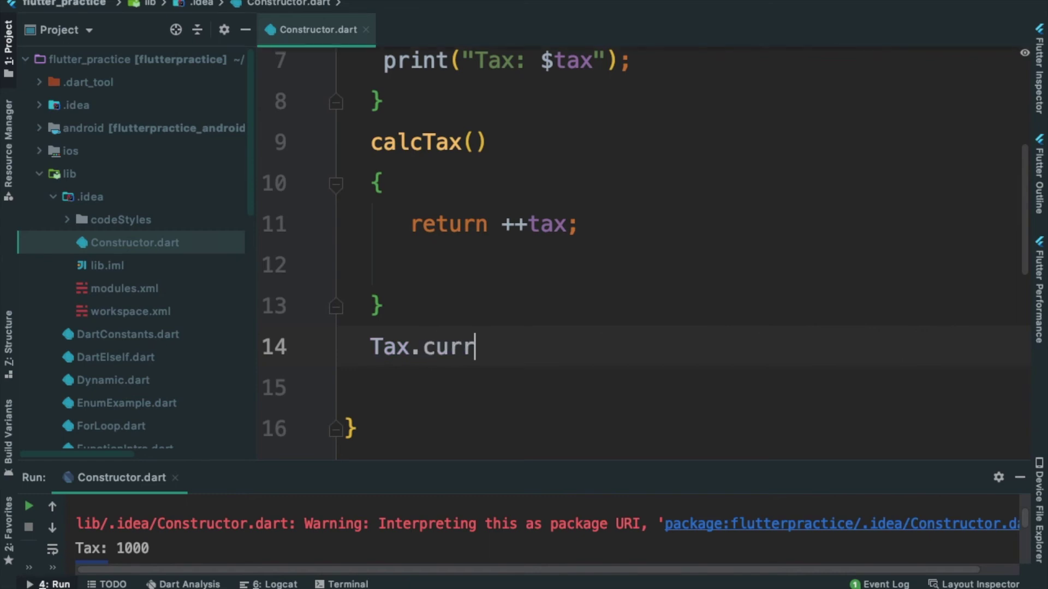
{"action": "type", "text": "ent"}
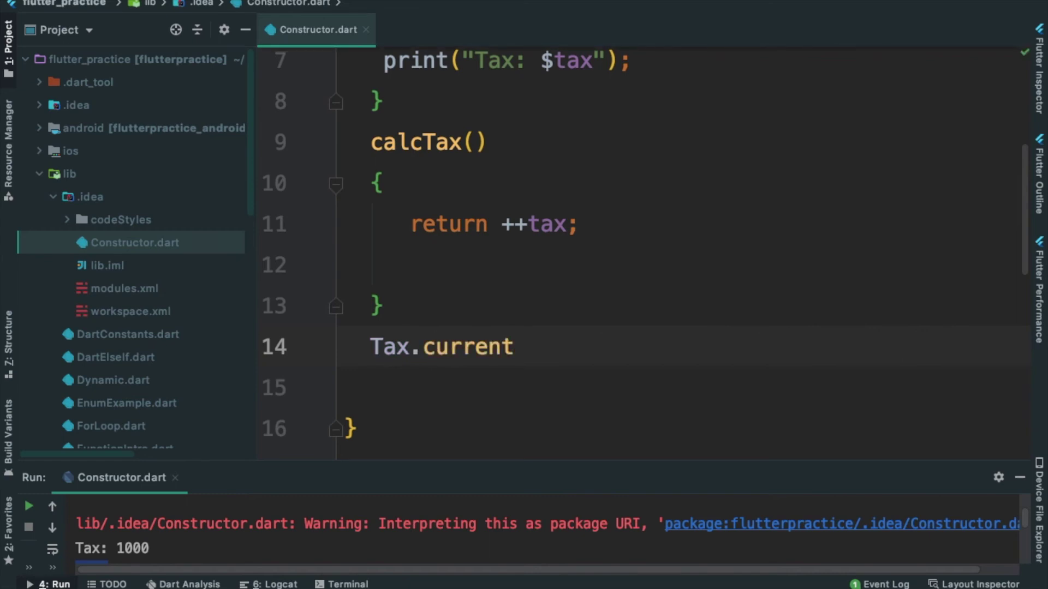
{"action": "type", "text": "Tax"}
{"action": "type", "text": "("}
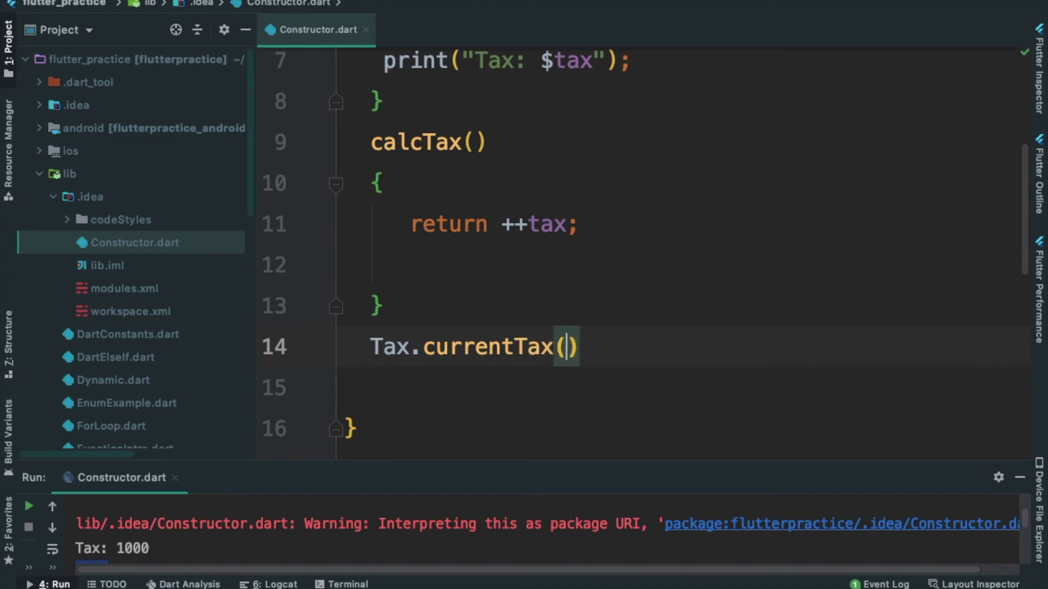
{"action": "type", "text": "v"}
{"action": "key", "text": "BackSpace"}
{"action": "type", "text": "var"}
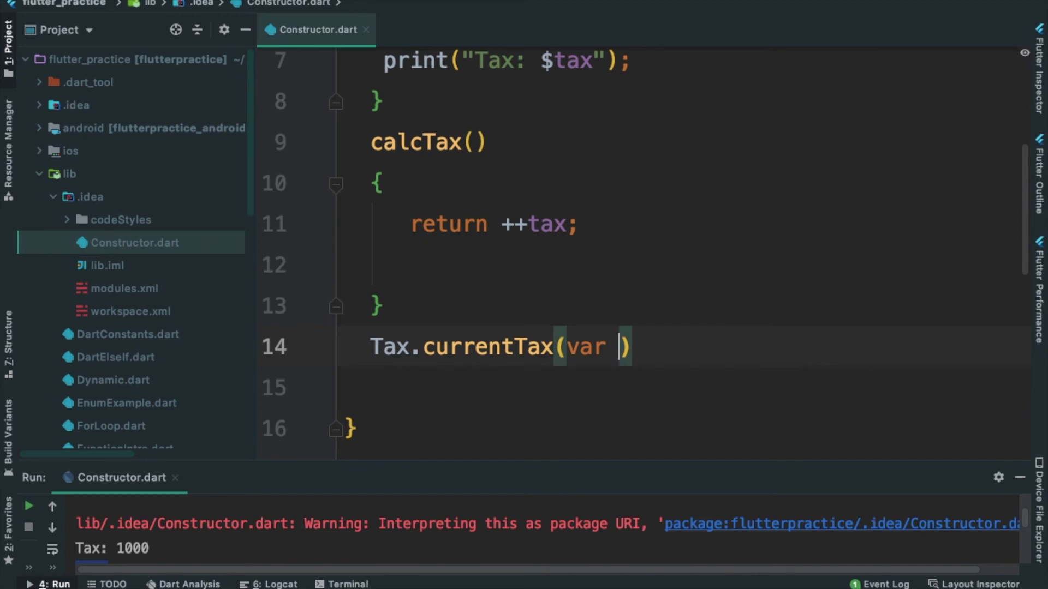
{"action": "type", "text": " c"}
{"action": "key", "text": "Escape"}
{"action": "key", "text": "BackSpace"}
{"action": "type", "text": "val"}
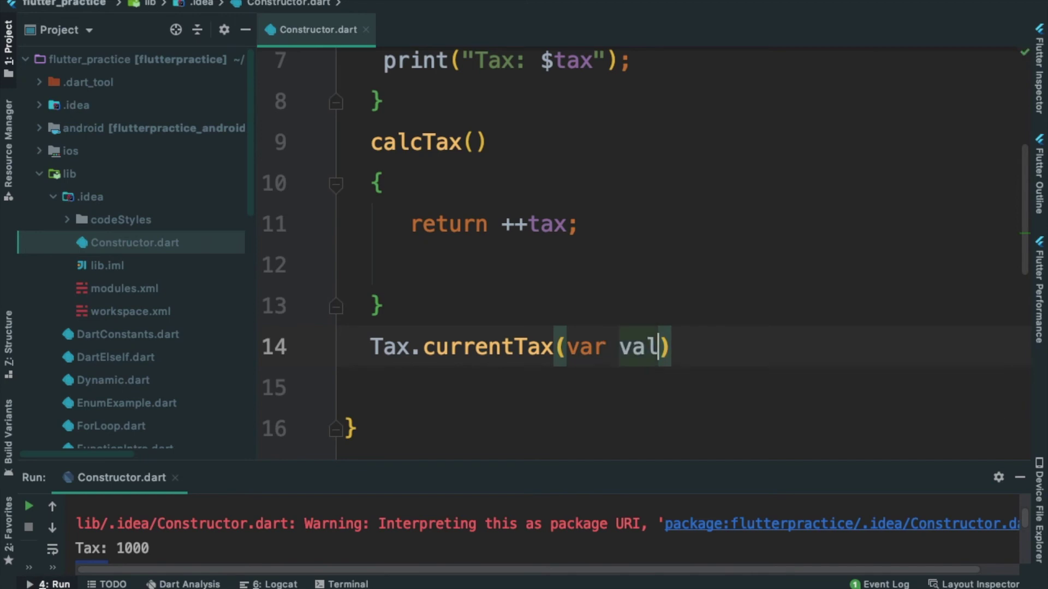
{"action": "type", "text": "ue"}
{"action": "key", "text": "Right"}
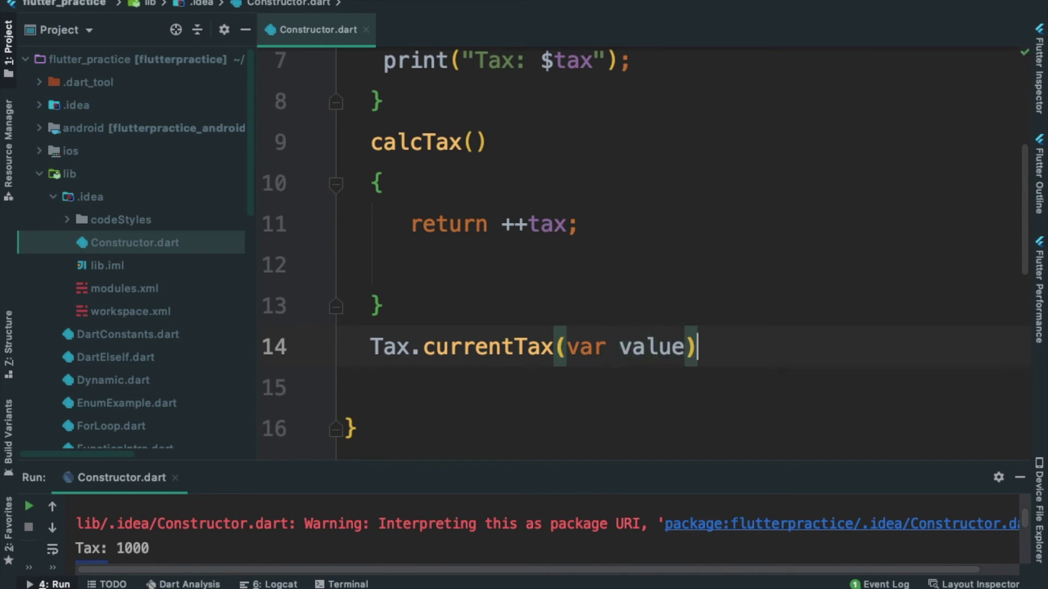
Give currentTax a body printing "Current tax : $value"
{"action": "key", "text": "Return"}
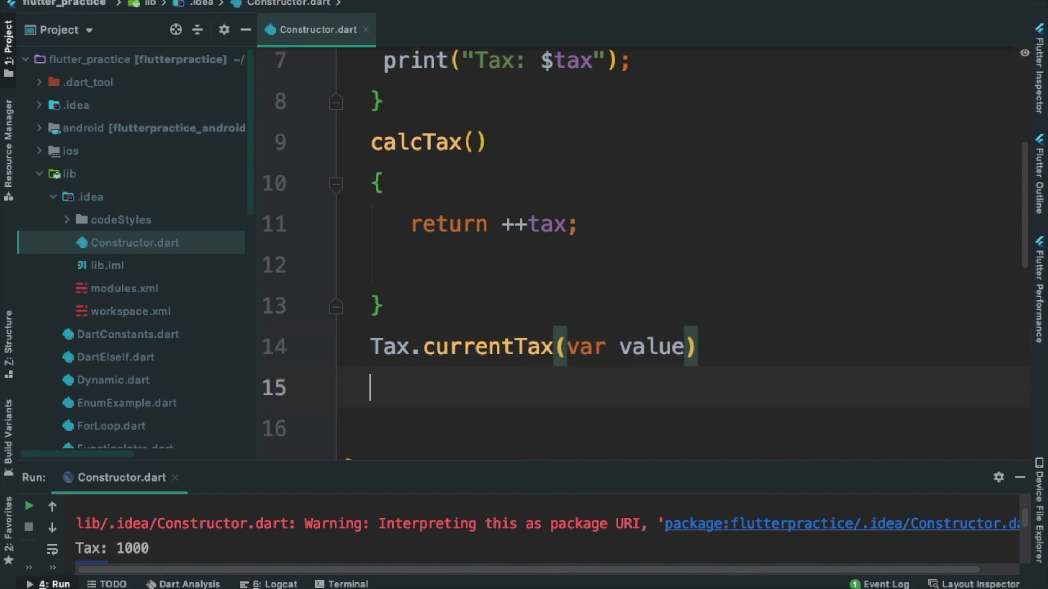
{"action": "type", "text": "{"}
{"action": "key", "text": "Return"}
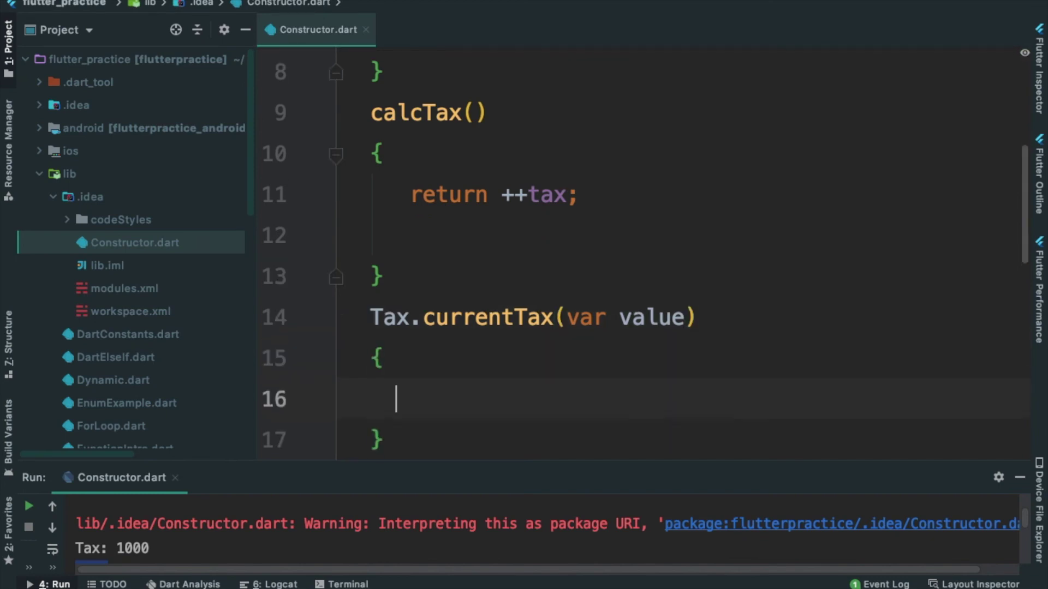
{"action": "type", "text": "pri"}
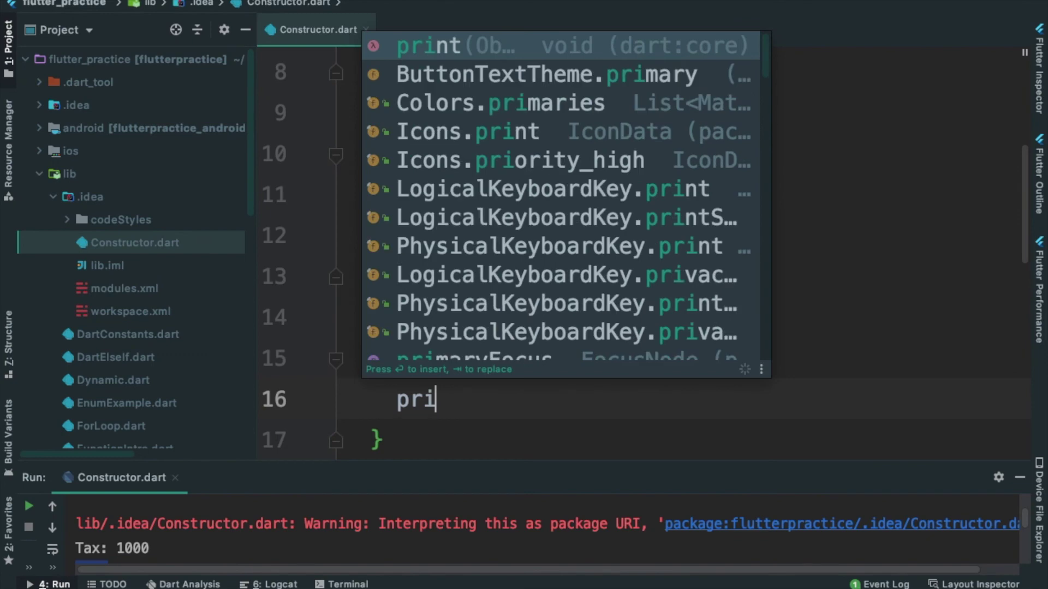
{"action": "type", "text": "nt"}
{"action": "key", "text": "Return"}
{"action": "type", "text": "\""}
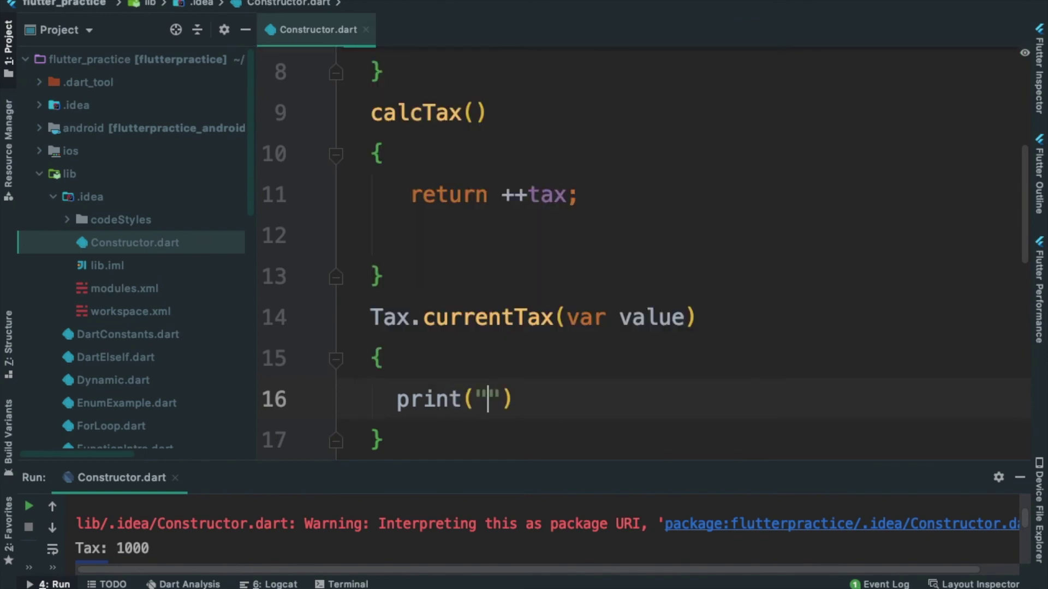
{"action": "type", "text": "Current tax : $value"}
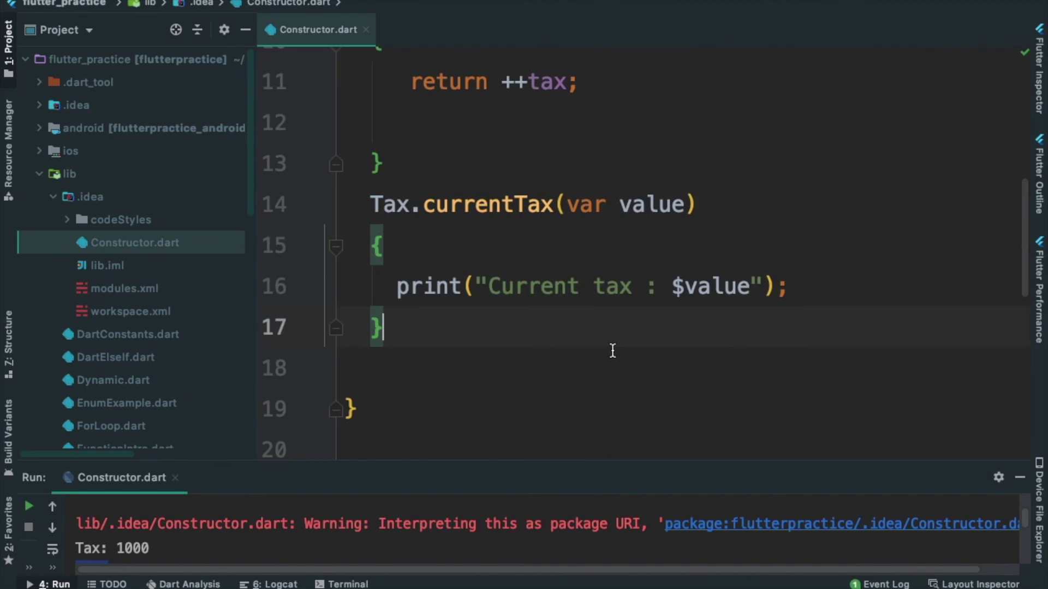
{"action": "scroll", "coordinate": [603, 407], "scroll_direction": "down", "scroll_amount": 2}
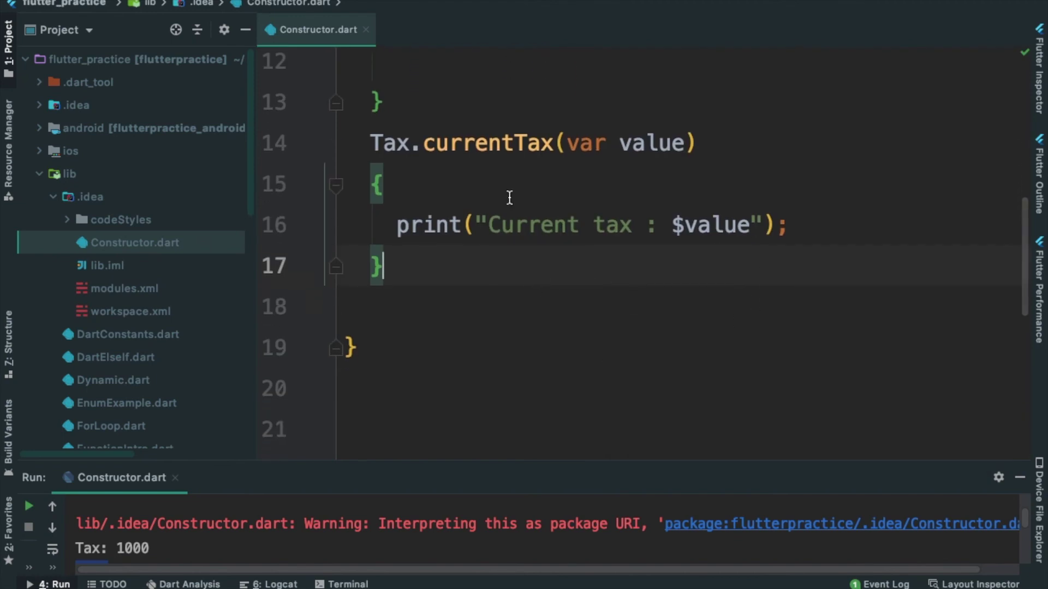
{"action": "left_click_drag", "start_coordinate": [449, 143], "coordinate": [541, 144]}
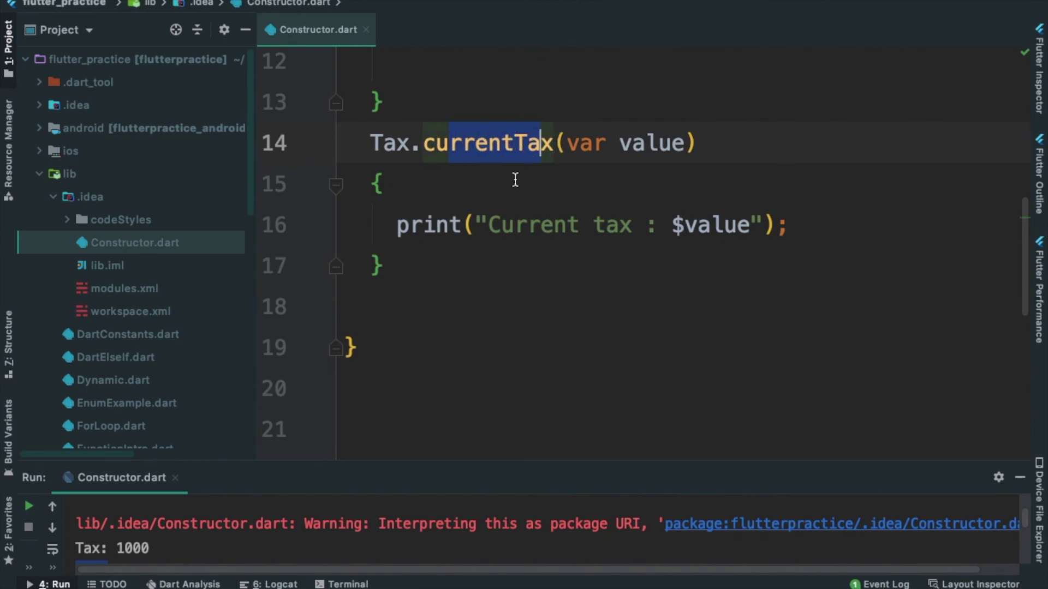
{"action": "left_click", "coordinate": [618, 144]}
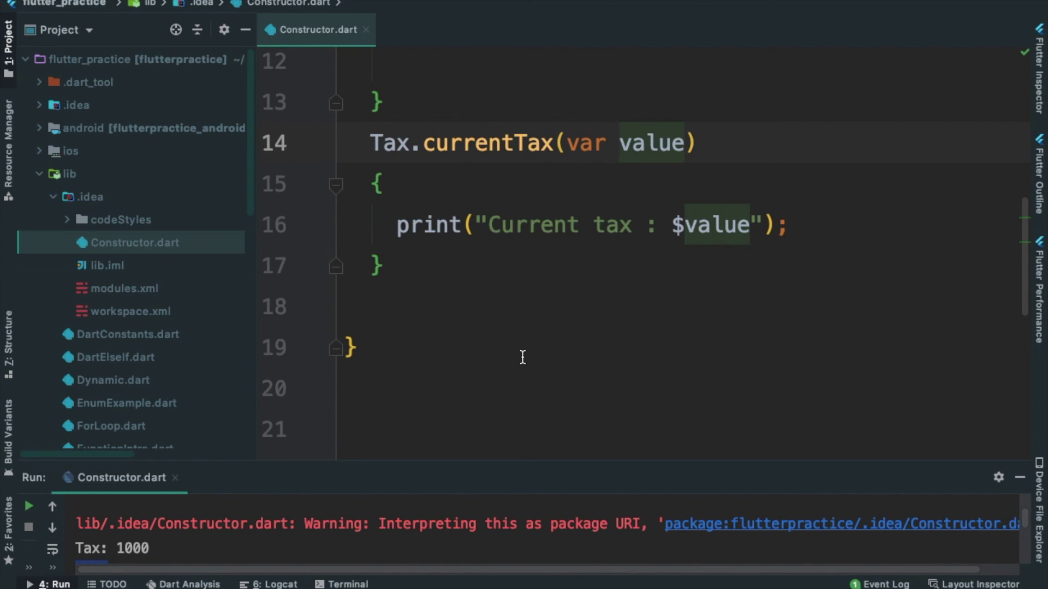
{"action": "scroll", "coordinate": [522, 358], "scroll_direction": "down", "scroll_amount": 5}
{"action": "left_click", "coordinate": [702, 354]}
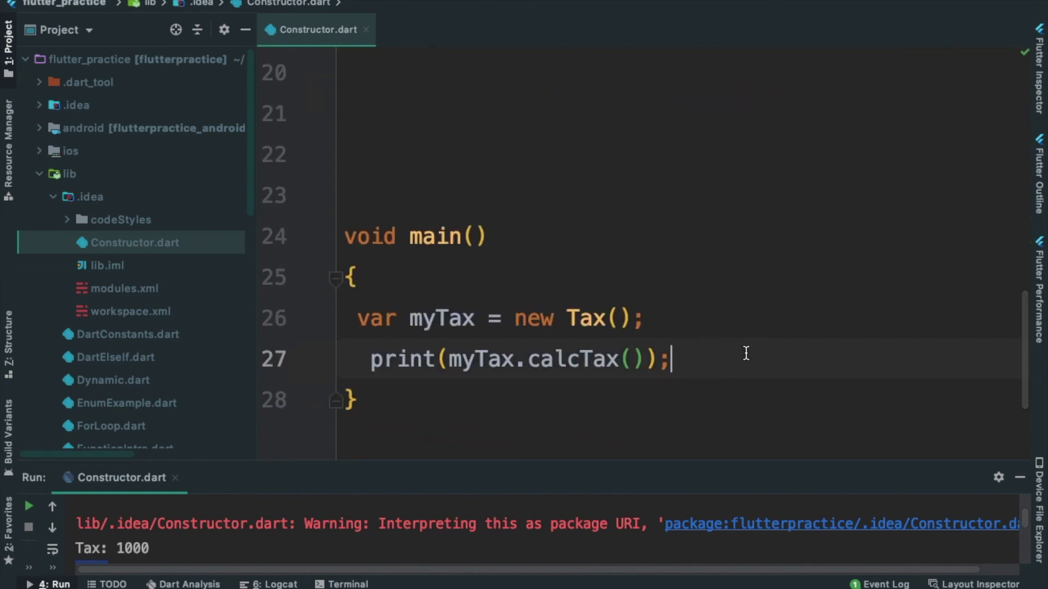
Add var myCurrentTax = new Tax.currentTax(2000) below the calcTax print
{"action": "key", "text": "Return"}
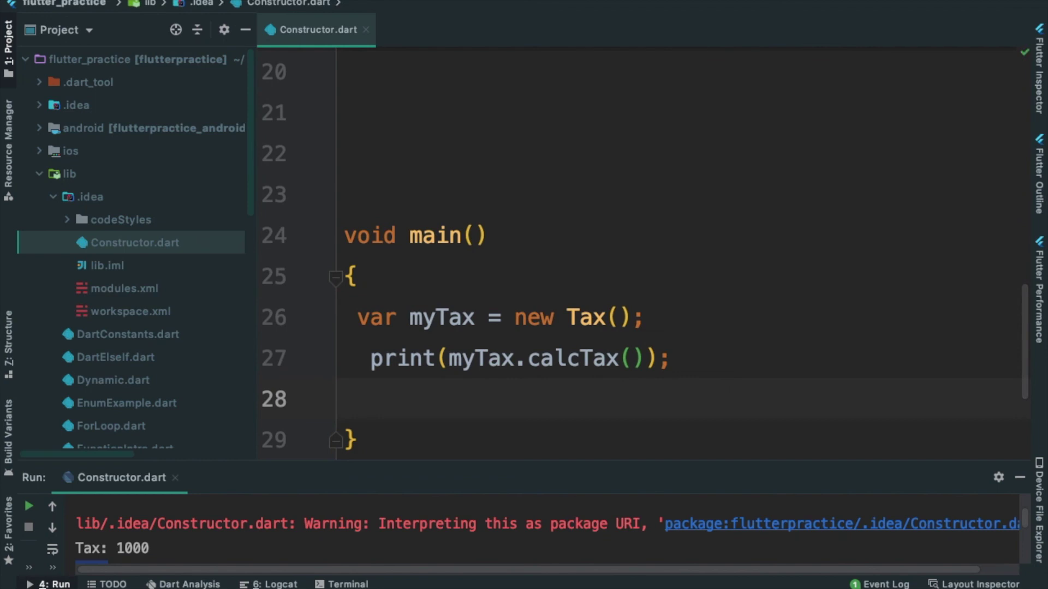
{"action": "type", "text": "var "}
{"action": "type", "text": "myCurr"}
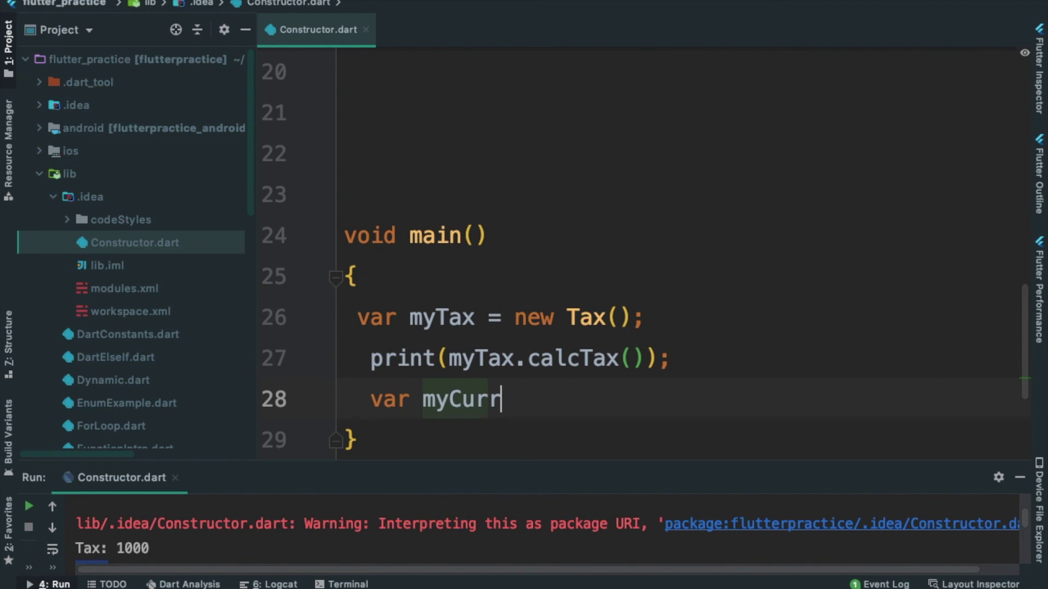
{"action": "type", "text": "entTa"}
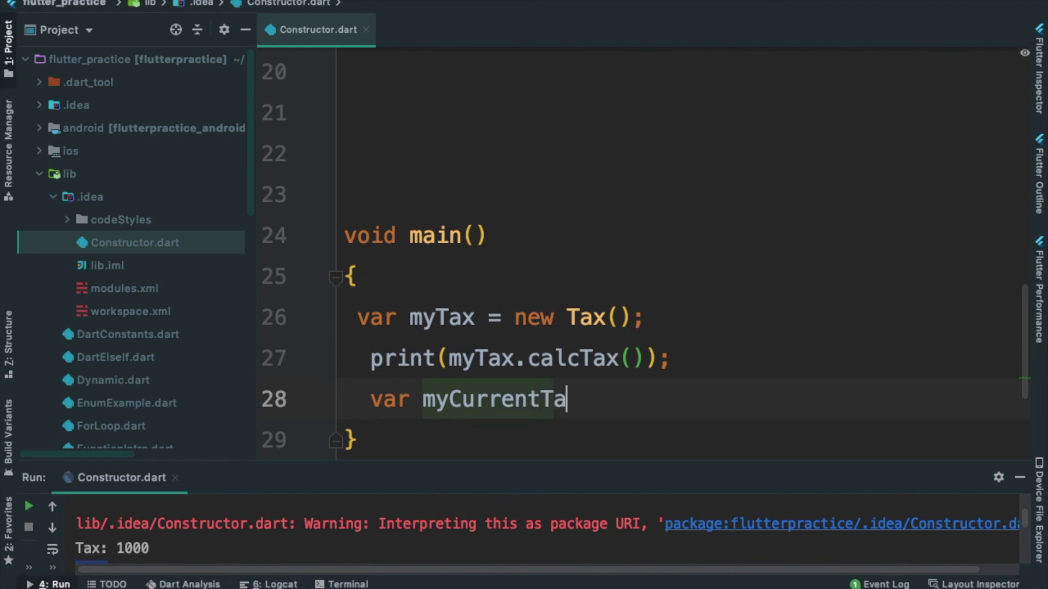
{"action": "type", "text": "x = "}
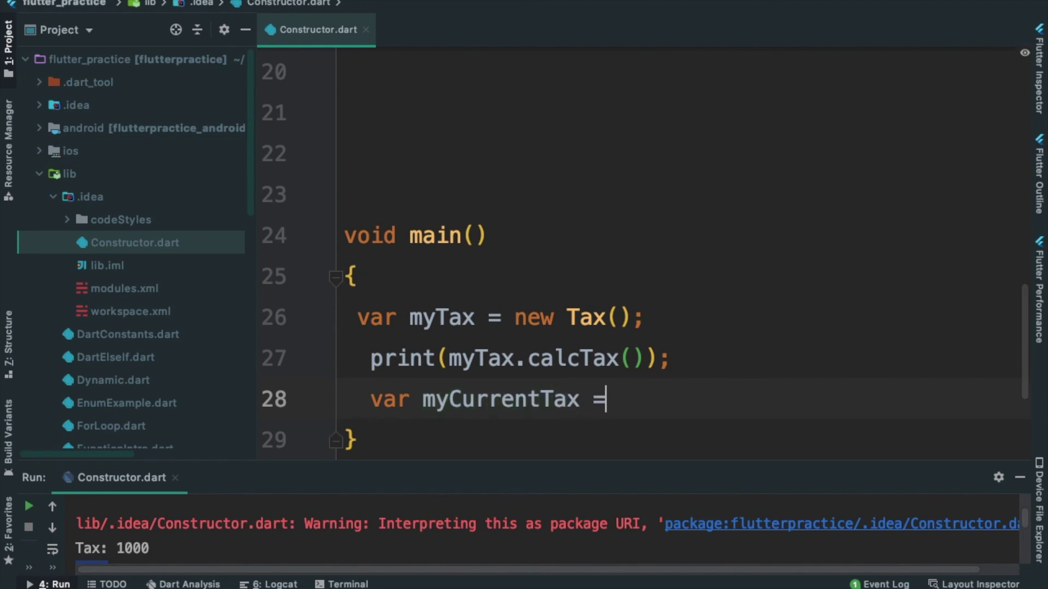
{"action": "type", "text": "new "}
{"action": "type", "text": "Ta"}
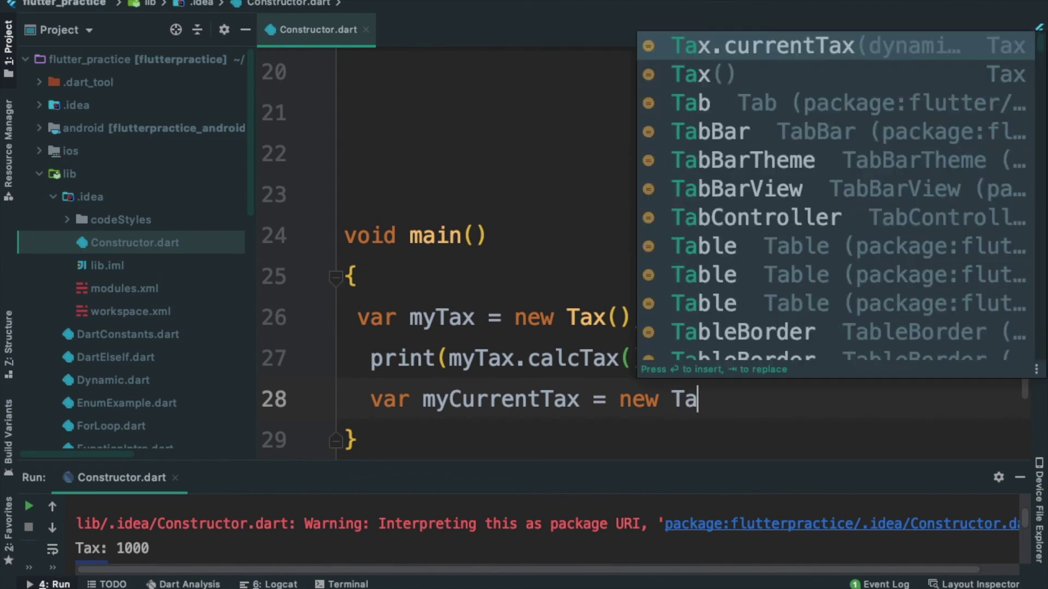
{"action": "type", "text": "x."}
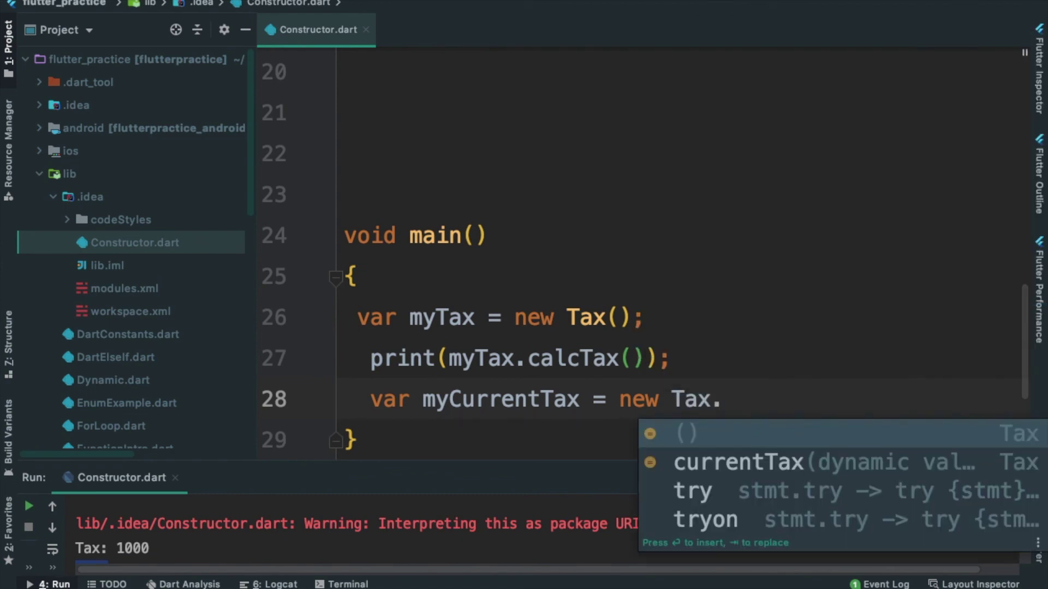
{"action": "type", "text": "c"}
{"action": "key", "text": "Return"}
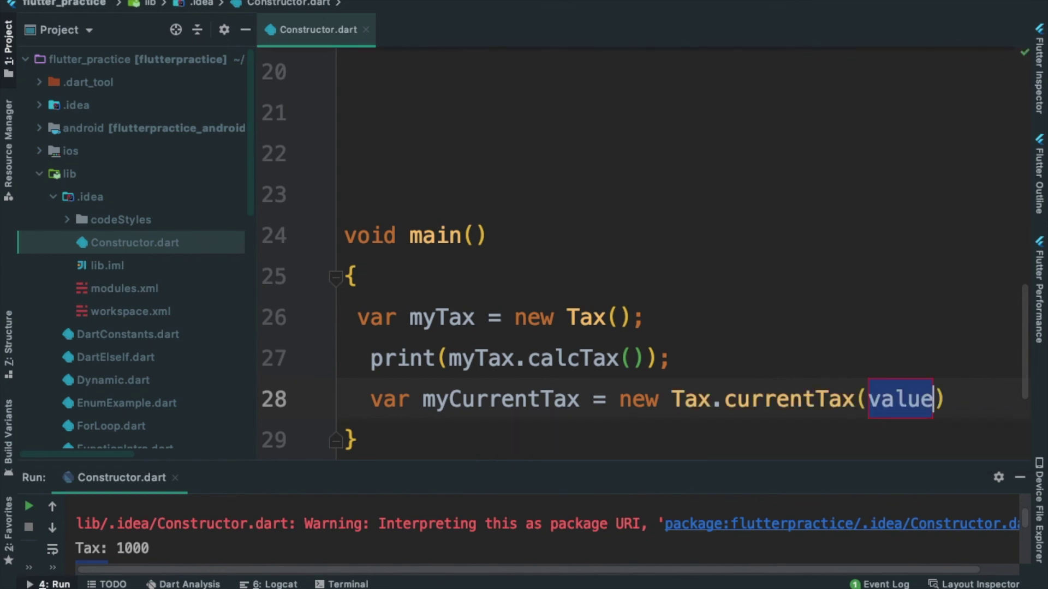
{"action": "type", "text": "200"}
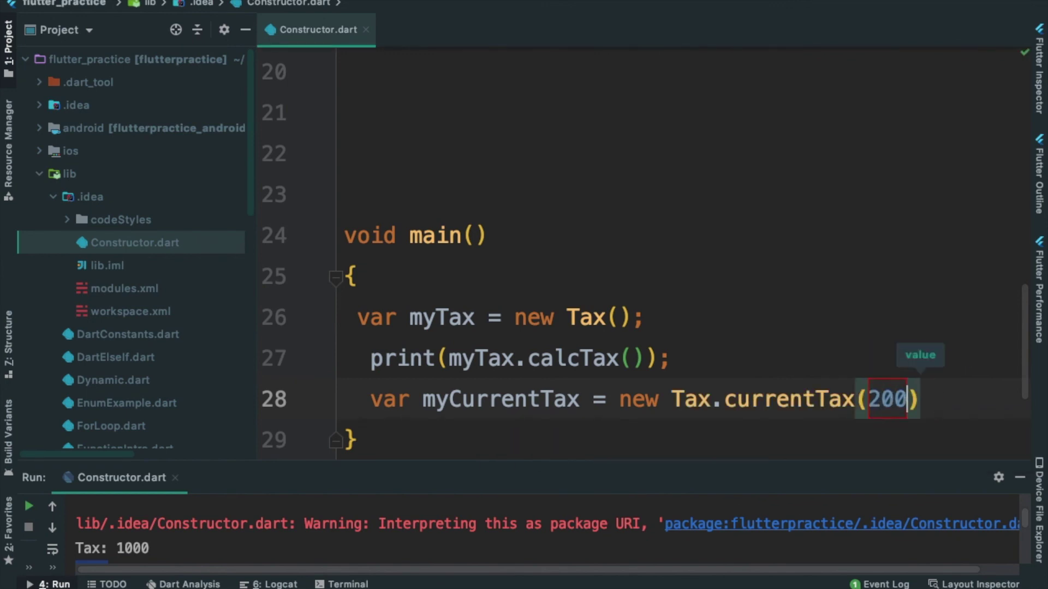
{"action": "type", "text": "0"}
{"action": "key", "text": "Tab"}
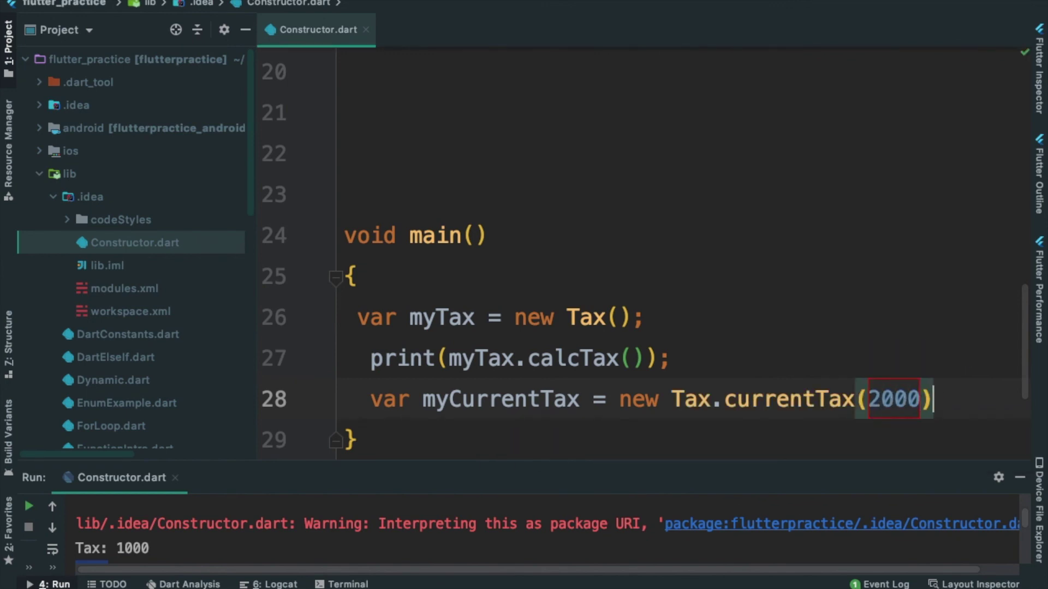
{"action": "type", "text": ";"}
{"action": "key", "text": "Return"}
{"action": "left_click_drag", "start_coordinate": [568, 463], "coordinate": [568, 561]}
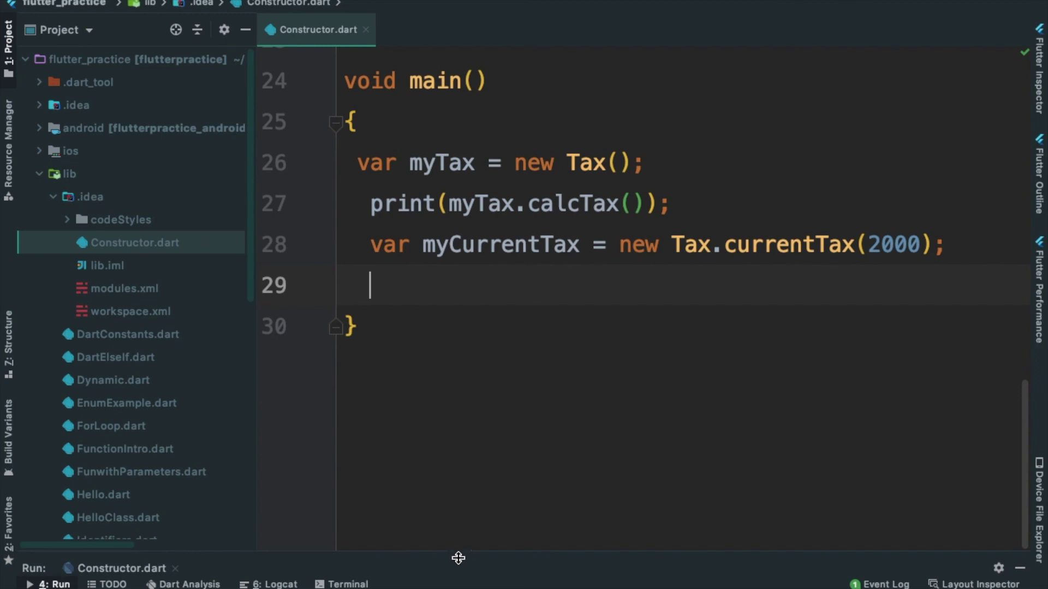
Enlarge the Run panel and highlight the 'Current tax : 2000' output line
{"action": "left_click_drag", "start_coordinate": [459, 559], "coordinate": [459, 389]}
{"action": "left_click_drag", "start_coordinate": [222, 478], "coordinate": [70, 475]}
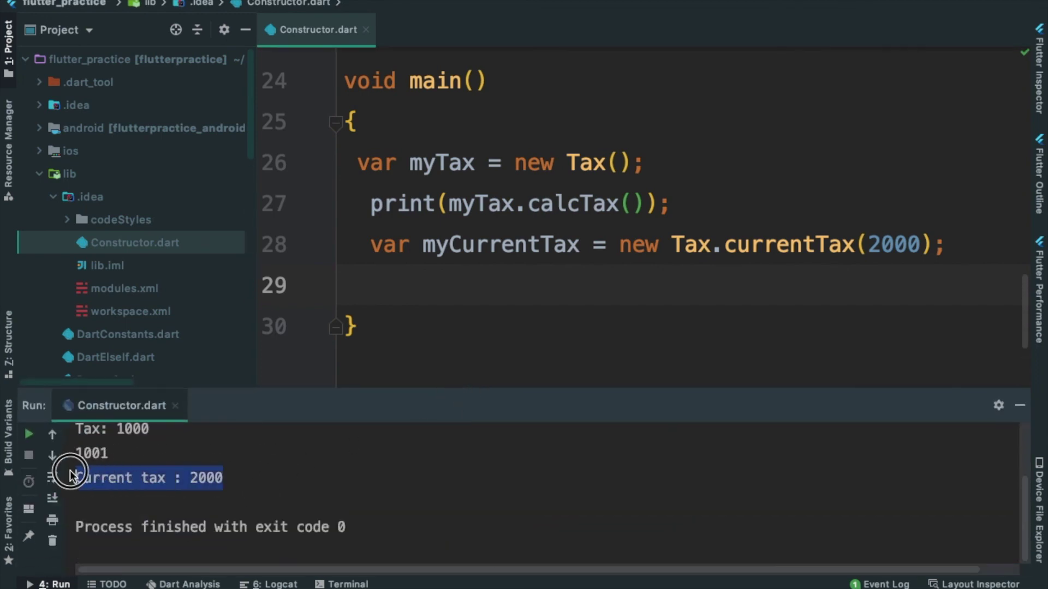